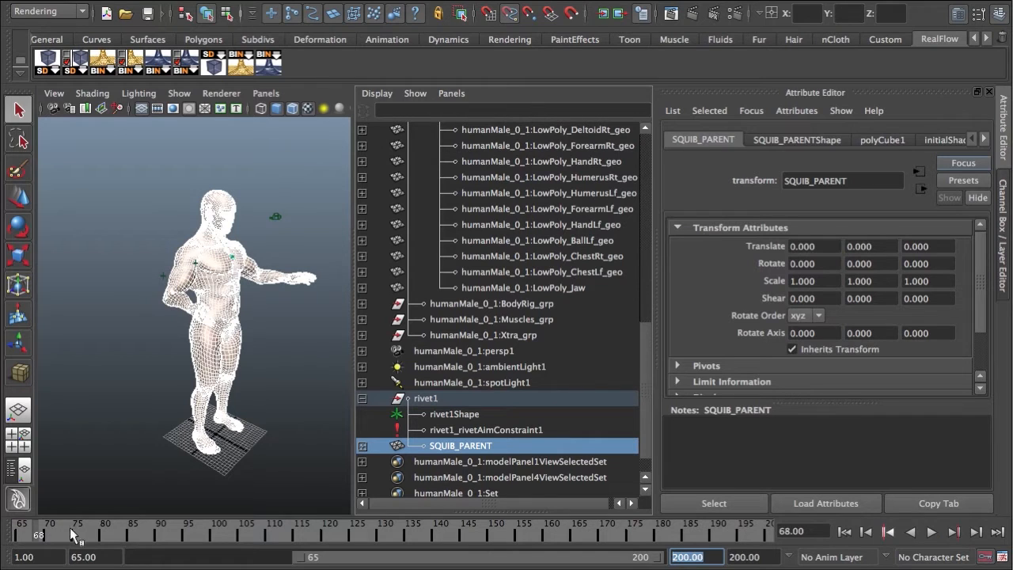
# Set the playback range to start at frame 1 and play back the man's animation.
pyautogui.doubleClick(86, 557)
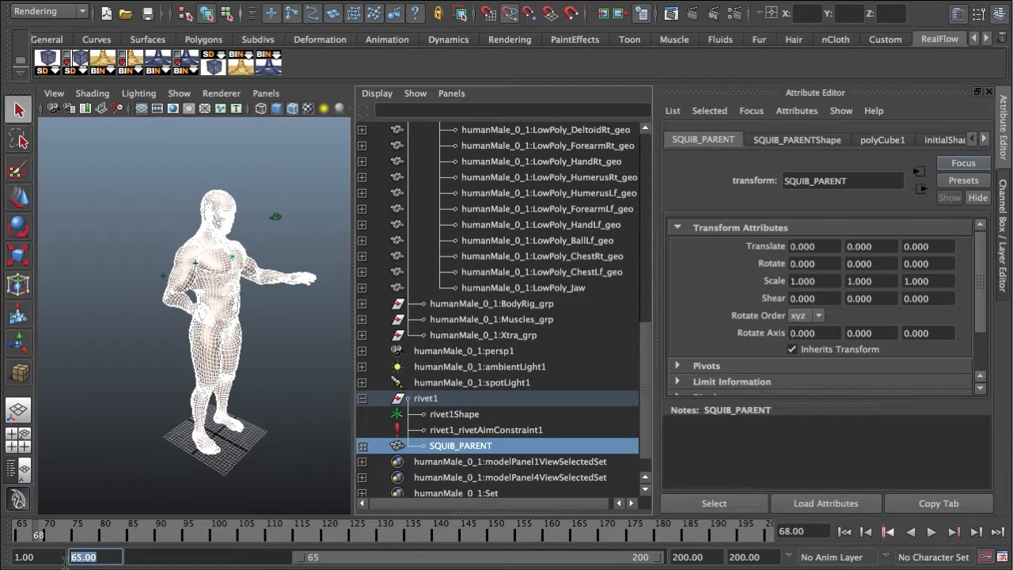
pyautogui.moveTo(109, 555); pyautogui.dragTo(69, 568)
pyautogui.write('1')
pyautogui.press('Return')
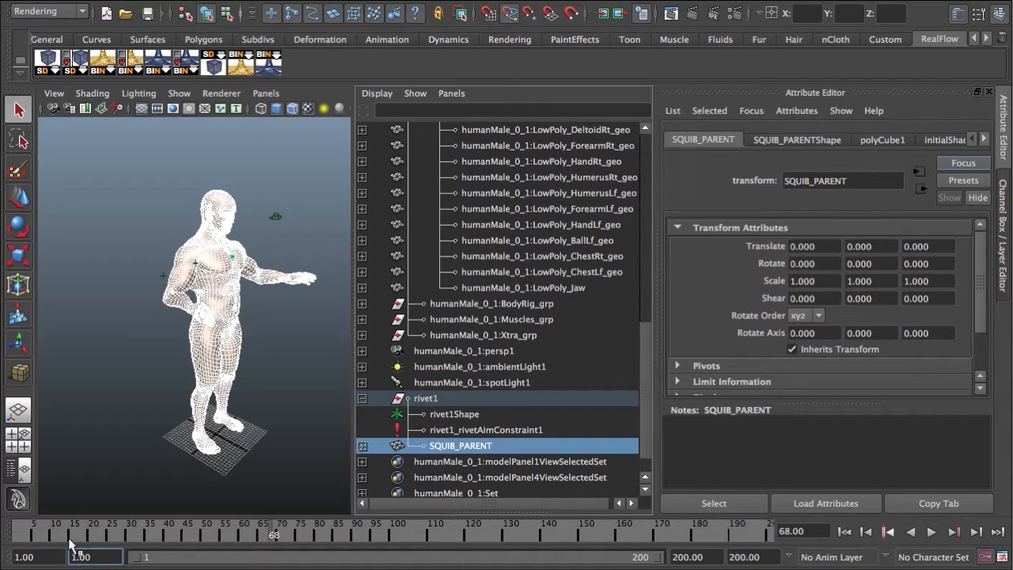
pyautogui.click(16, 534)
pyautogui.hotkey('alt', 'v')
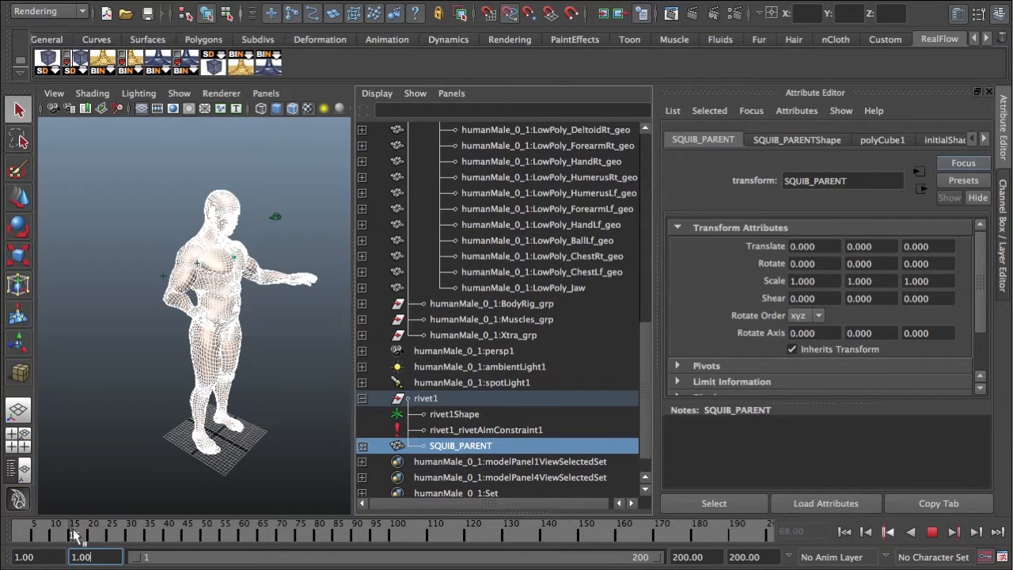
pyautogui.click(73, 538)
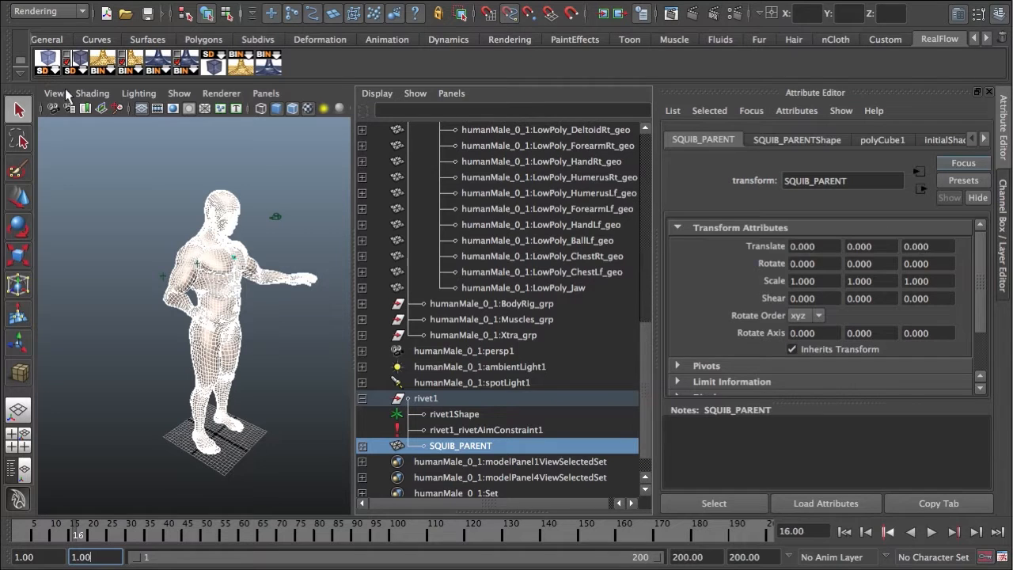
# Check the SD export options, then export the selected objects over the playback range to gunshot_man_v04.sd.
pyautogui.click(76, 70)
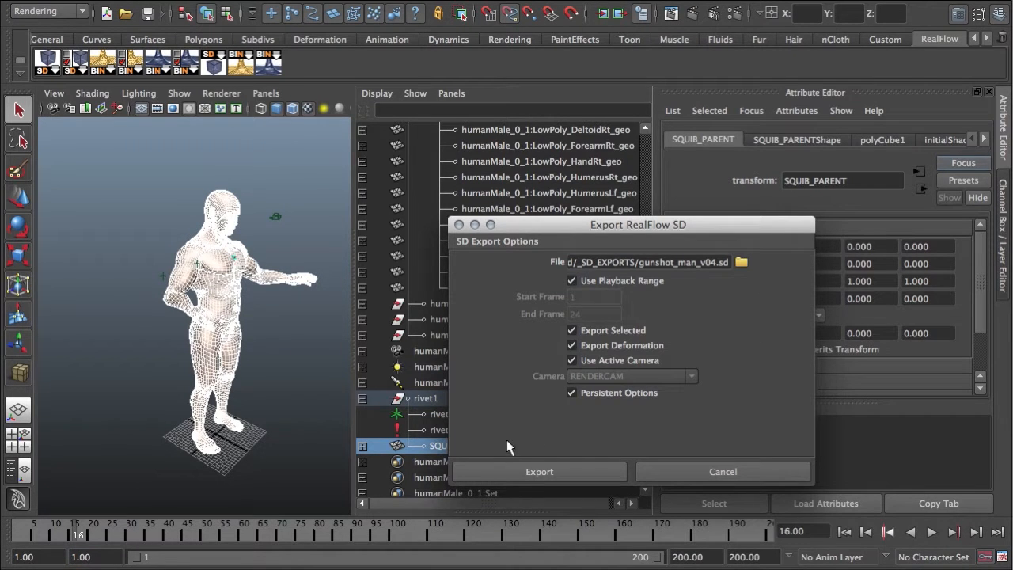
pyautogui.click(695, 469)
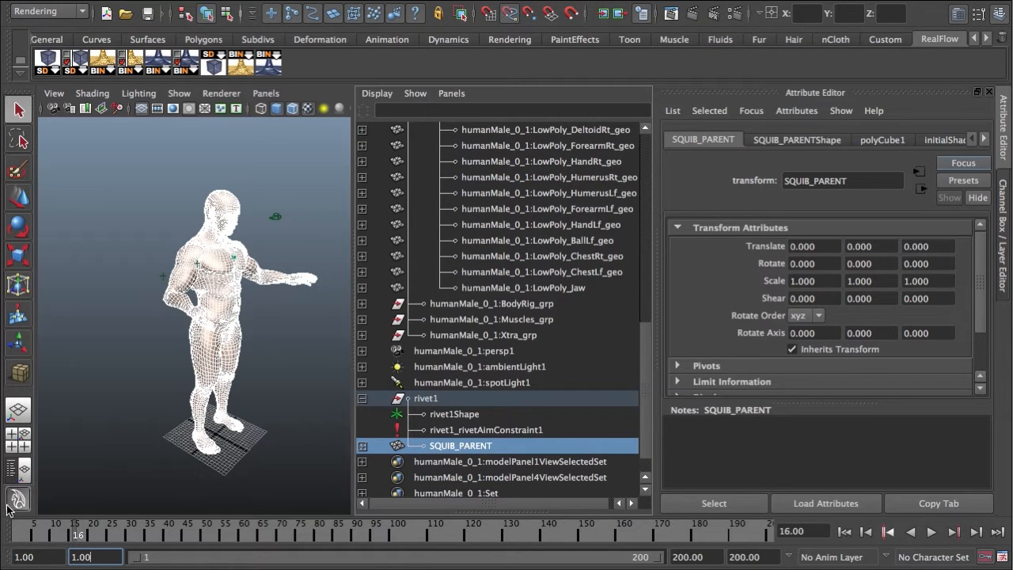
pyautogui.click(49, 62)
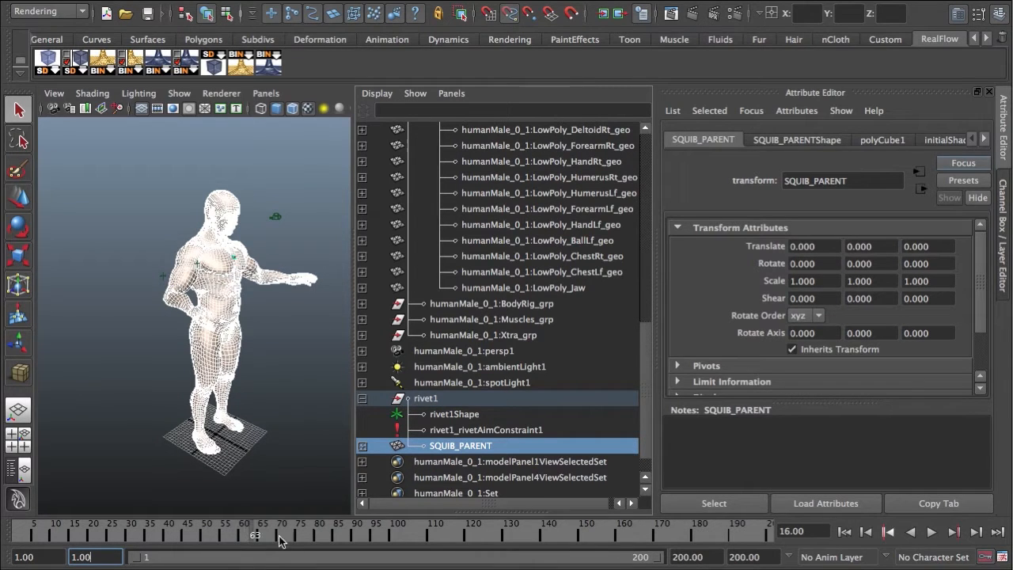
# Switch to RealFlow and update the SD scene from the exported file.
pyautogui.press('super+Tab')
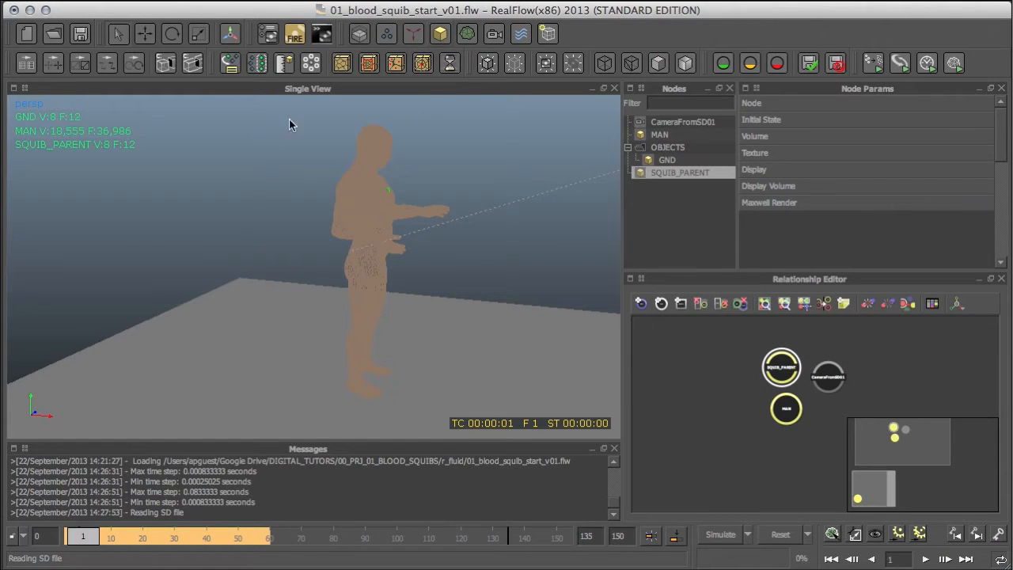
pyautogui.click(87, 0)
pyautogui.press('Escape')
pyautogui.click(64, 0)
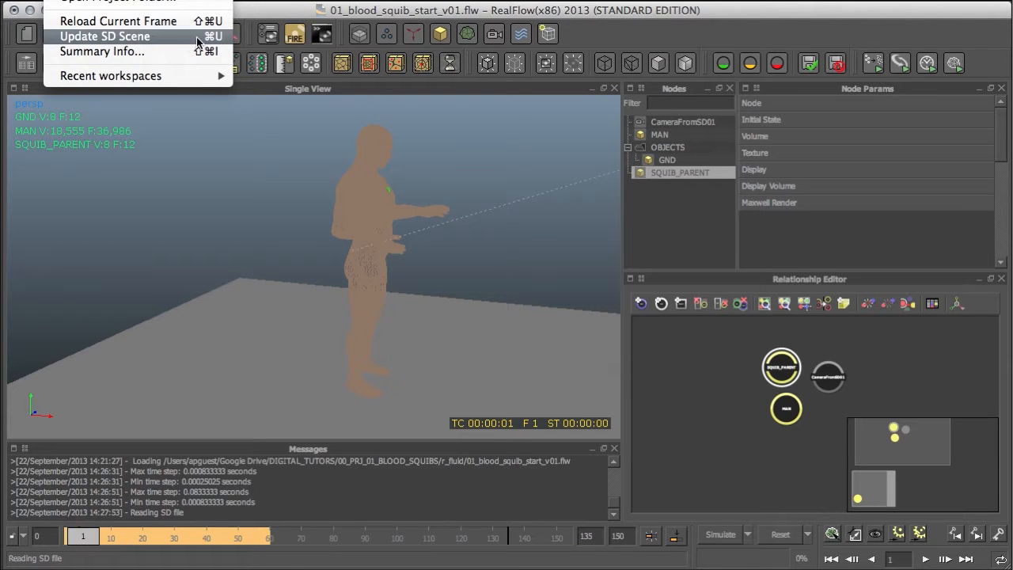
pyautogui.click(196, 36)
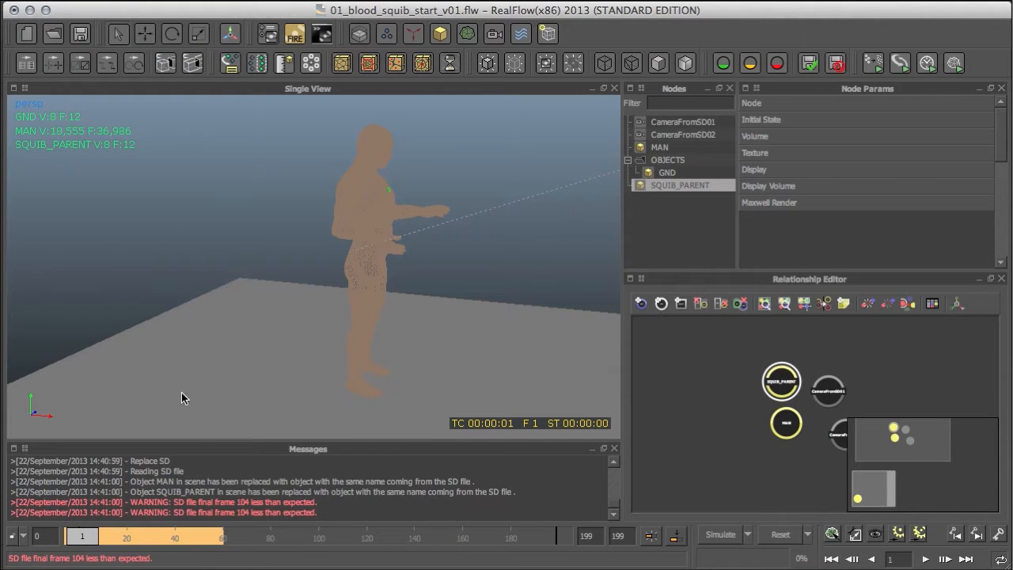
# Scrub through the timeline up to about frame 57 and examine the man's movement from another angle.
pyautogui.moveTo(237, 510); pyautogui.dragTo(277, 513)
pyautogui.click(307, 514)
pyautogui.moveTo(79, 544); pyautogui.dragTo(168, 529)
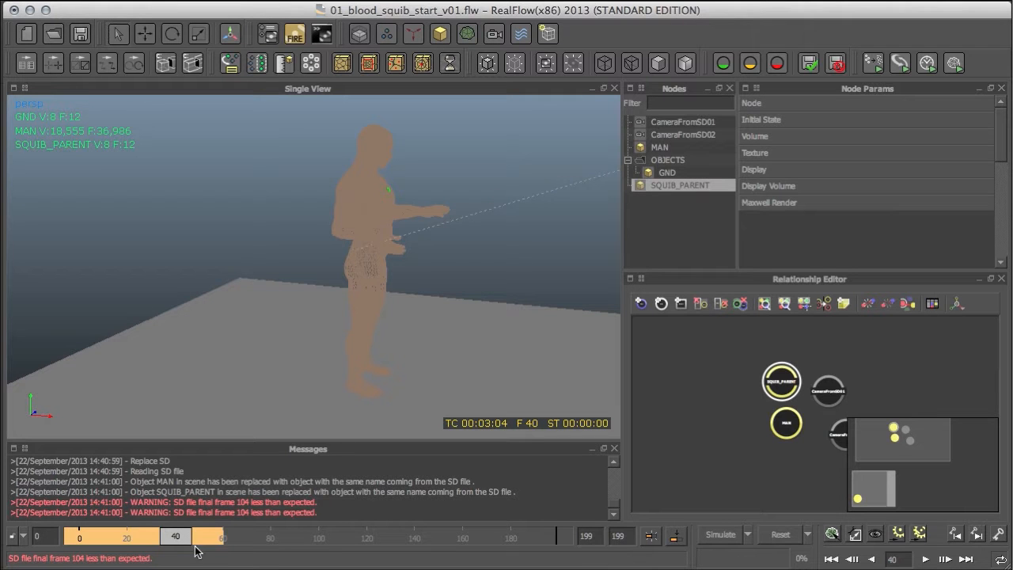
pyautogui.moveTo(174, 542); pyautogui.dragTo(218, 557)
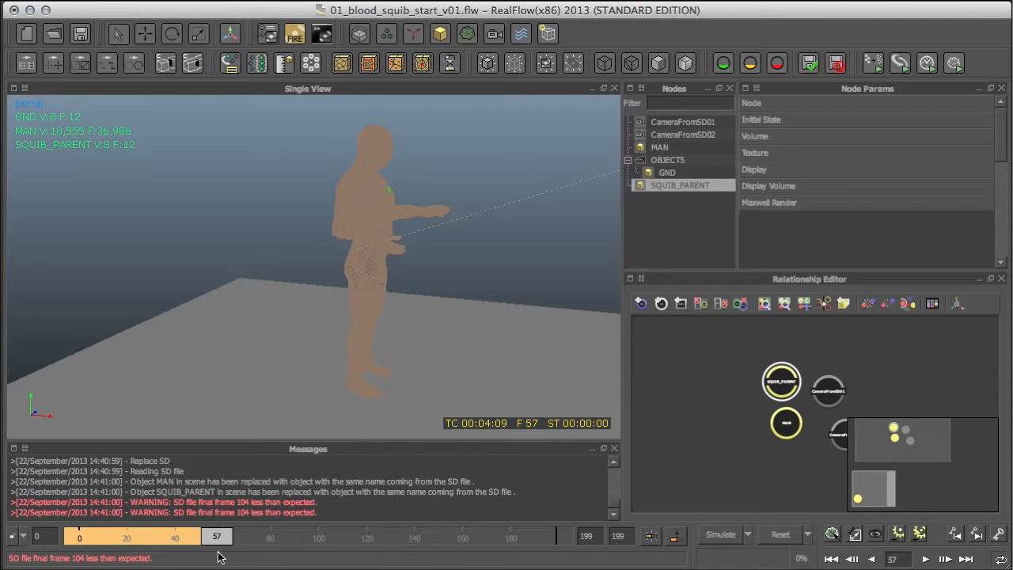
pyautogui.moveTo(219, 557); pyautogui.dragTo(183, 540)
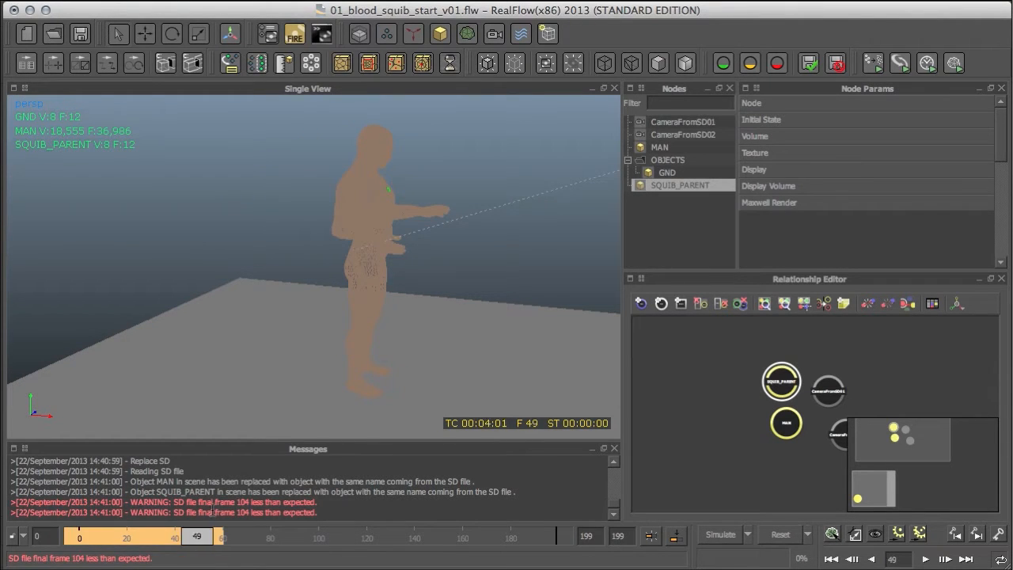
pyautogui.keyDown('alt'); pyautogui.moveTo(300, 338); pyautogui.dragTo(295, 395); pyautogui.keyUp('alt')
pyautogui.moveTo(207, 541)
pyautogui.mouseDown()
pyautogui.moveTo(258, 536)
pyautogui.moveTo(213, 536)
pyautogui.mouseUp()
# Check on the export in Maya, return to RealFlow and update the SD scene again, scrubbing the timeline to frame 46.
pyautogui.press('super+Tab')
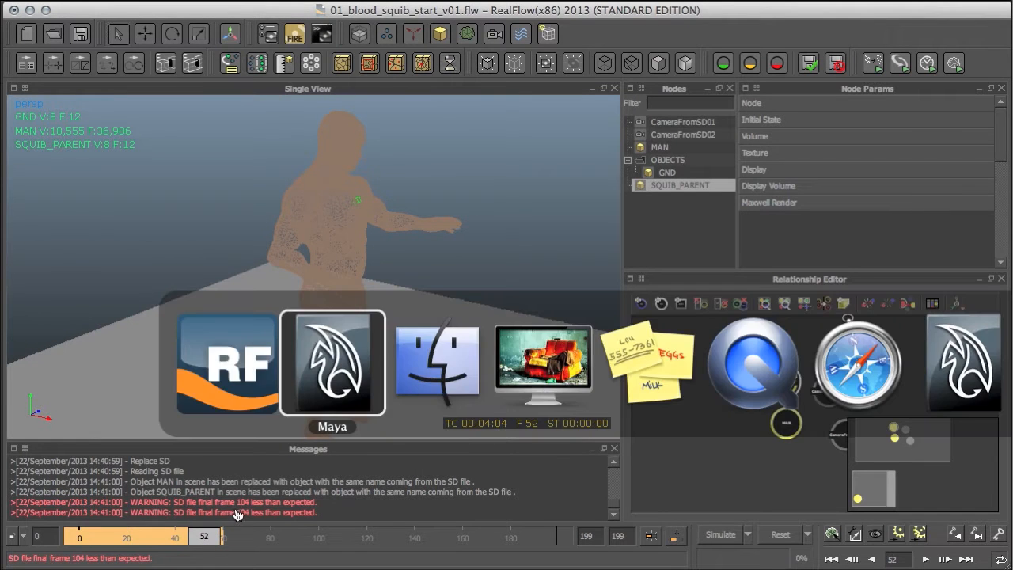
pyautogui.press('super+Tab')
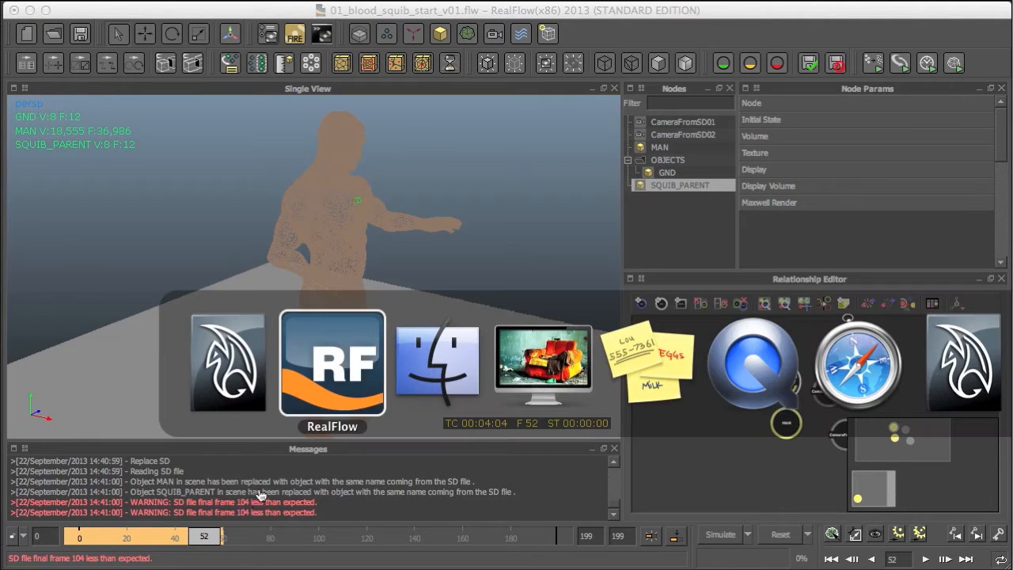
pyautogui.click(230, 372)
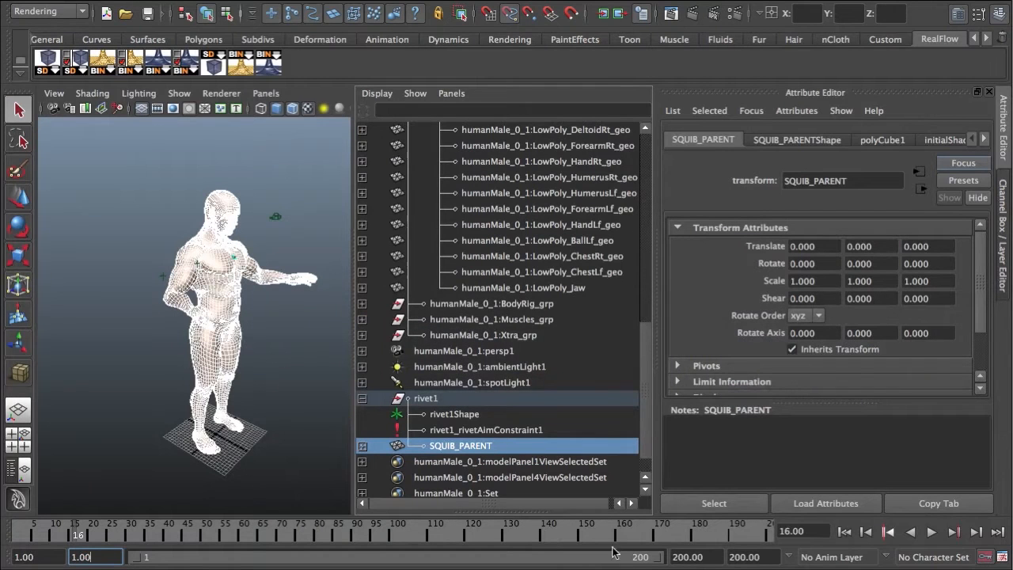
pyautogui.press('super+Tab')
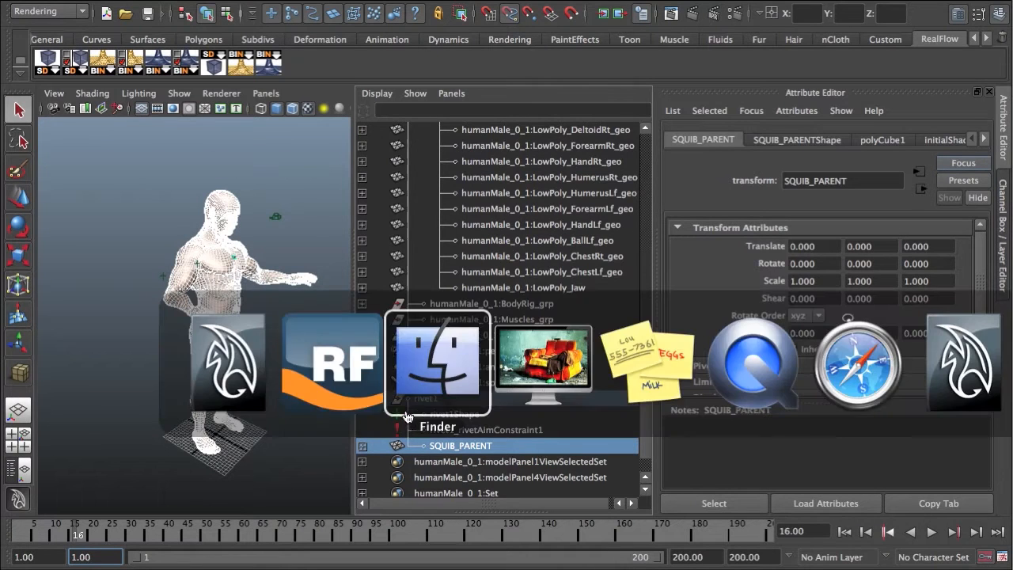
pyautogui.click(344, 368)
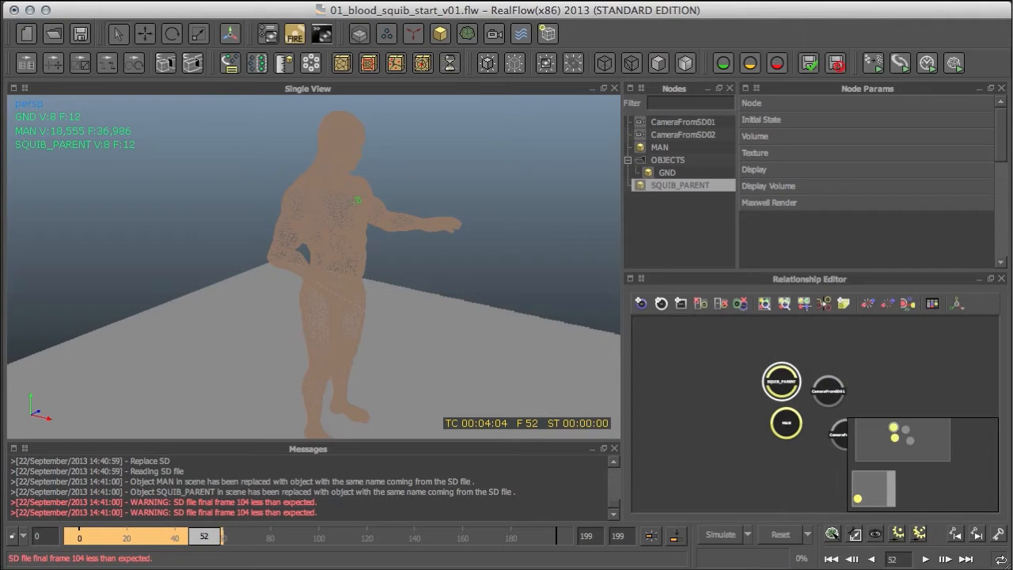
pyautogui.click(62, 1)
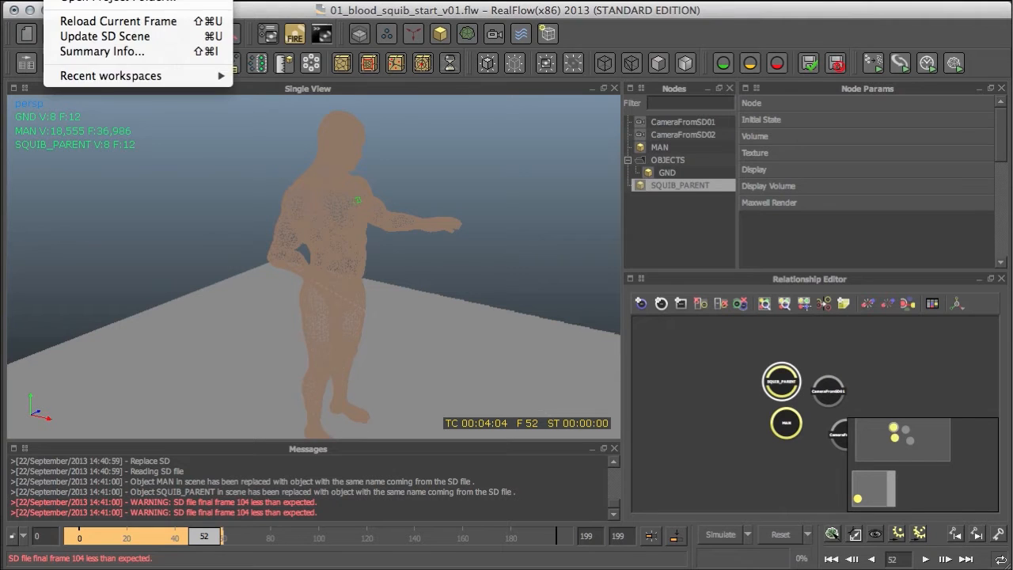
pyautogui.click(134, 39)
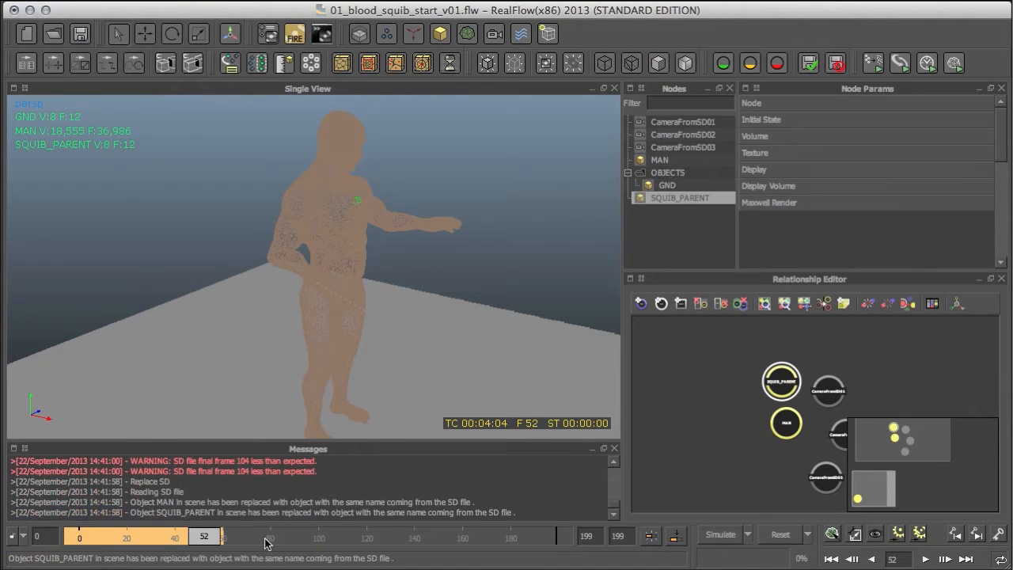
pyautogui.moveTo(216, 543); pyautogui.dragTo(224, 513)
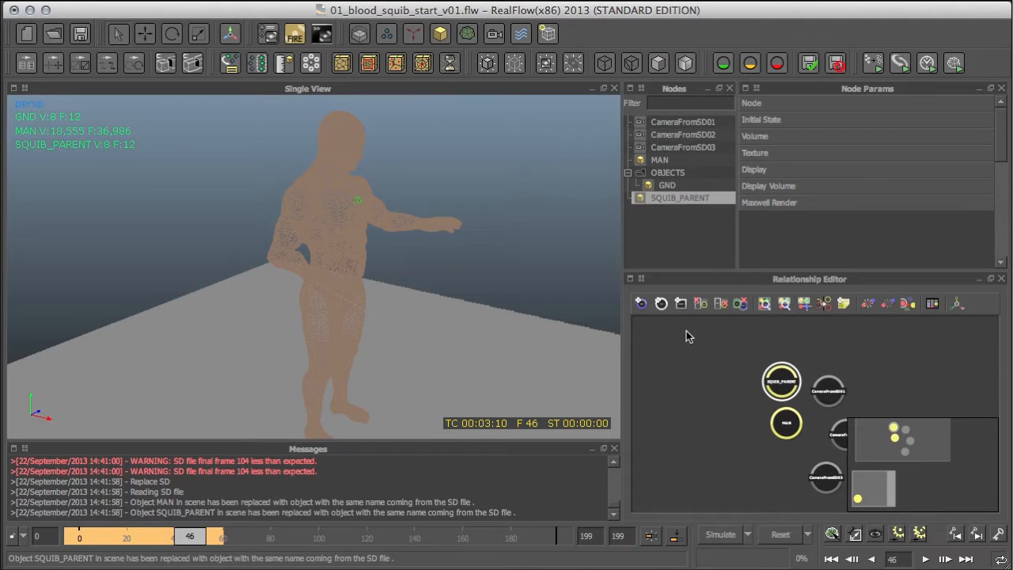
# Delete the duplicate cameras CameraFromSD02 and CameraFromSD03, and enlarge the node list and parameters area.
pyautogui.click(682, 148)
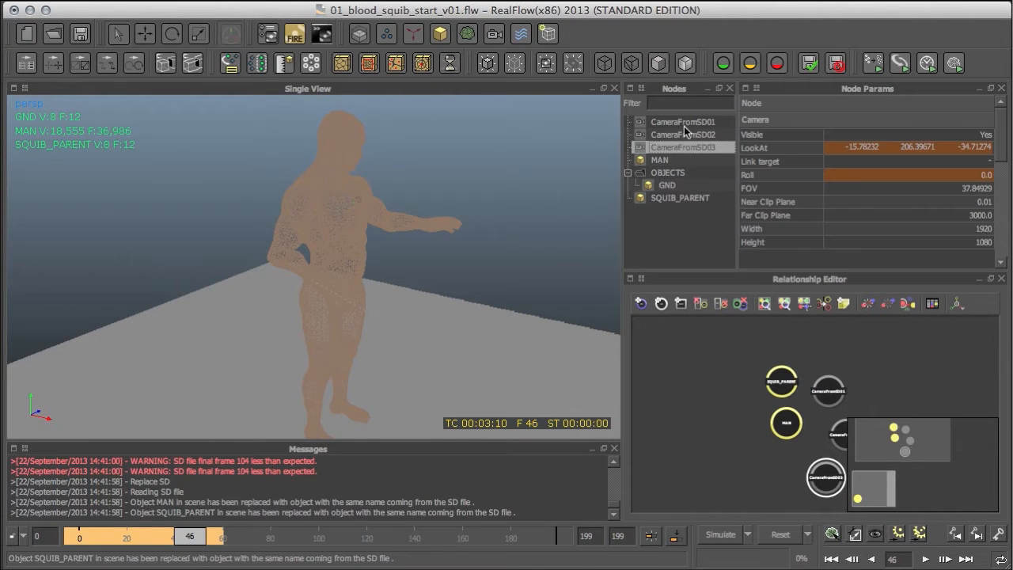
pyautogui.click(688, 139)
pyautogui.keyDown('shift'); pyautogui.click(694, 148); pyautogui.keyUp('shift')
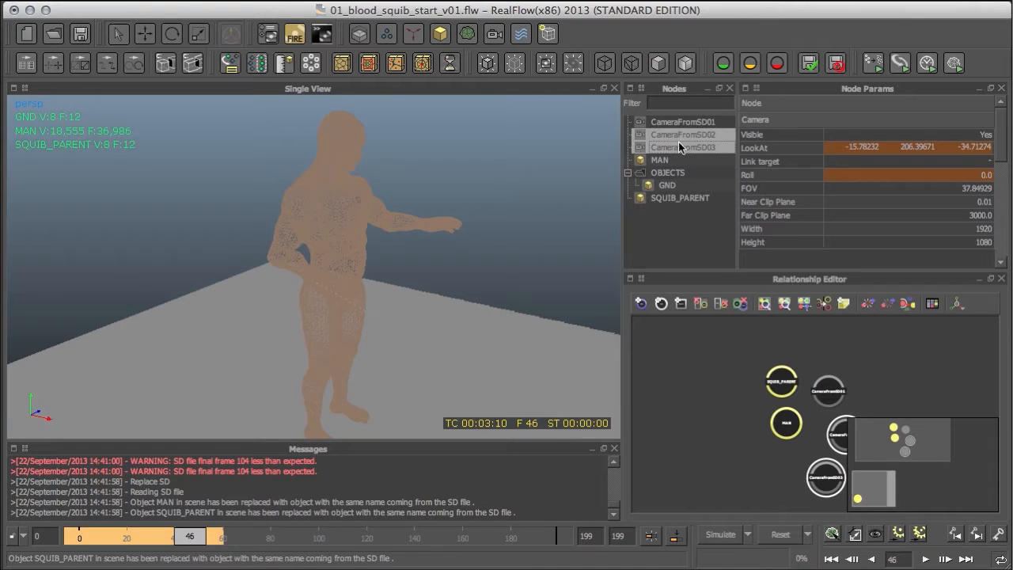
pyautogui.press('Delete')
pyautogui.click(685, 123)
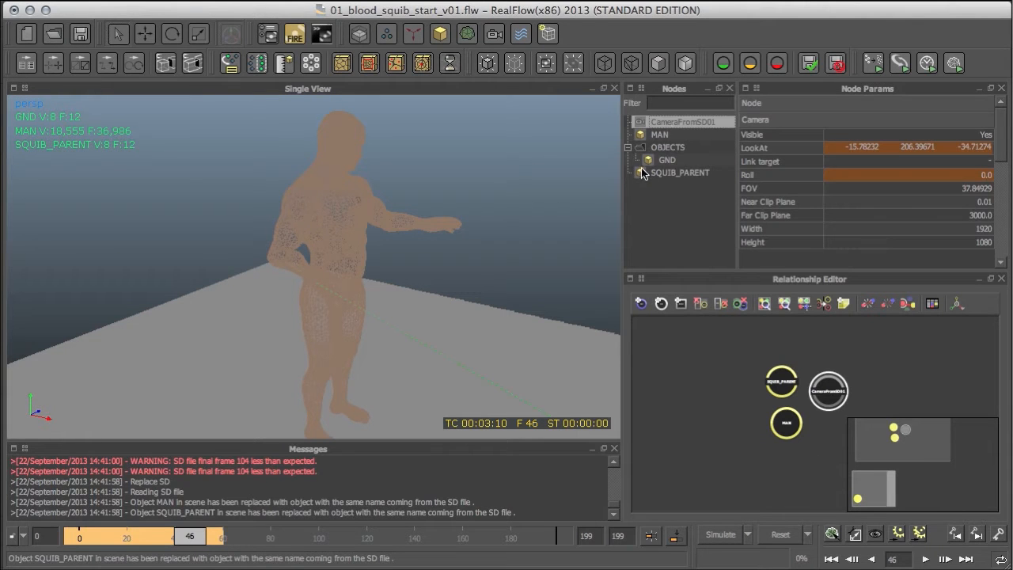
pyautogui.click(664, 222)
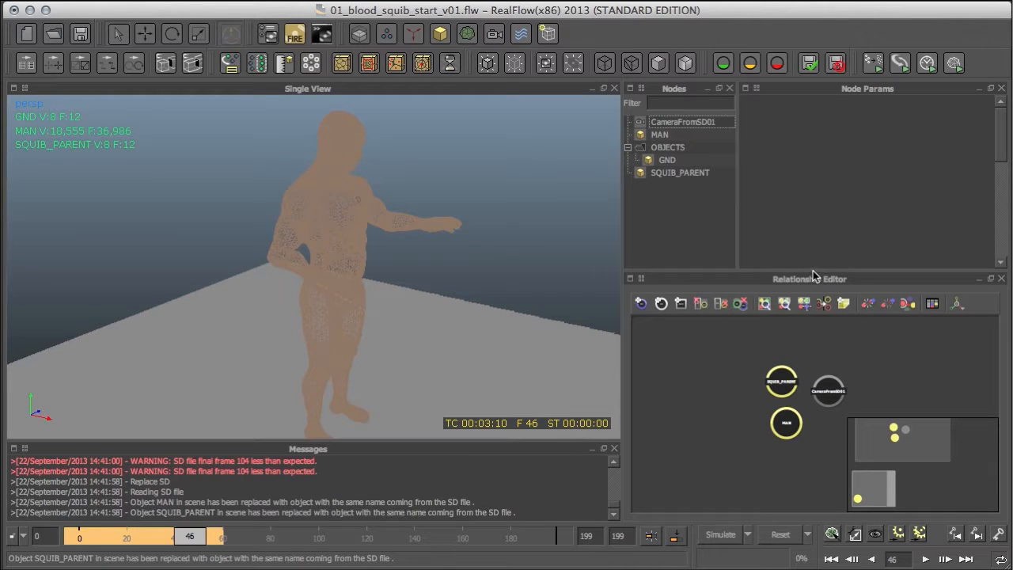
pyautogui.moveTo(810, 269); pyautogui.dragTo(810, 309)
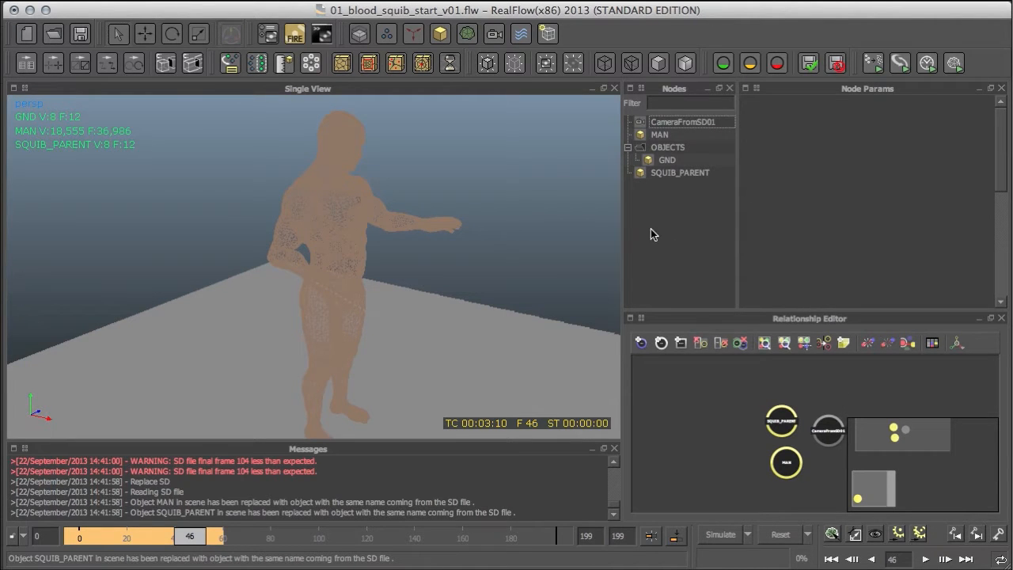
# Add a k Volume daemon to the scene.
pyautogui.keyDown('alt'); pyautogui.moveTo(403, 310); pyautogui.dragTo(366, 302, button='right'); pyautogui.keyUp('alt')
pyautogui.keyDown('alt'); pyautogui.moveTo(367, 302); pyautogui.dragTo(360, 314); pyautogui.keyUp('alt')
pyautogui.keyDown('alt'); pyautogui.moveTo(360, 314); pyautogui.dragTo(296, 323, button='right'); pyautogui.keyUp('alt')
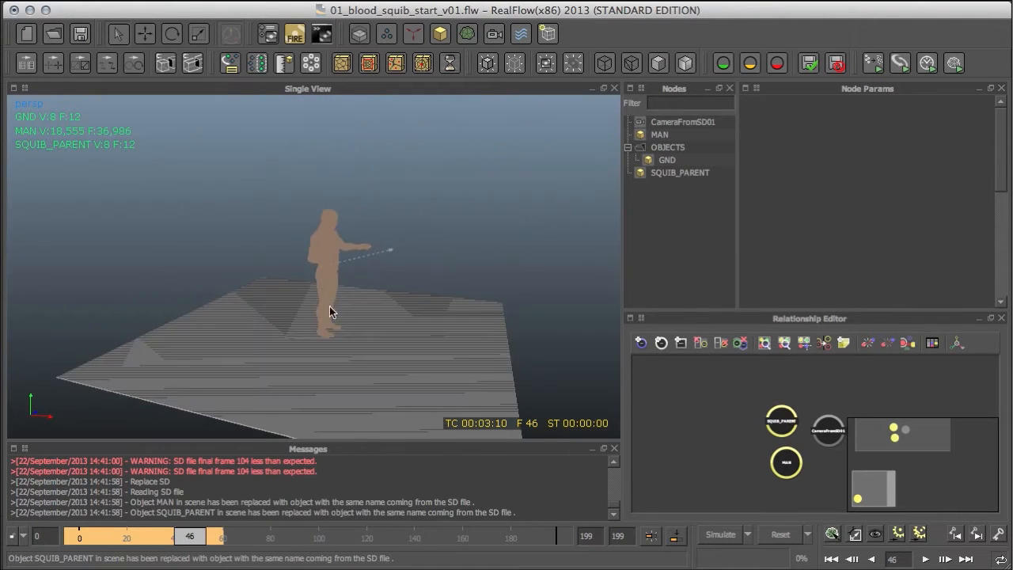
pyautogui.keyDown('alt'); pyautogui.moveTo(296, 323); pyautogui.dragTo(312, 294); pyautogui.keyUp('alt')
pyautogui.keyDown('alt'); pyautogui.moveTo(311, 294); pyautogui.dragTo(353, 294, button='right'); pyautogui.keyUp('alt')
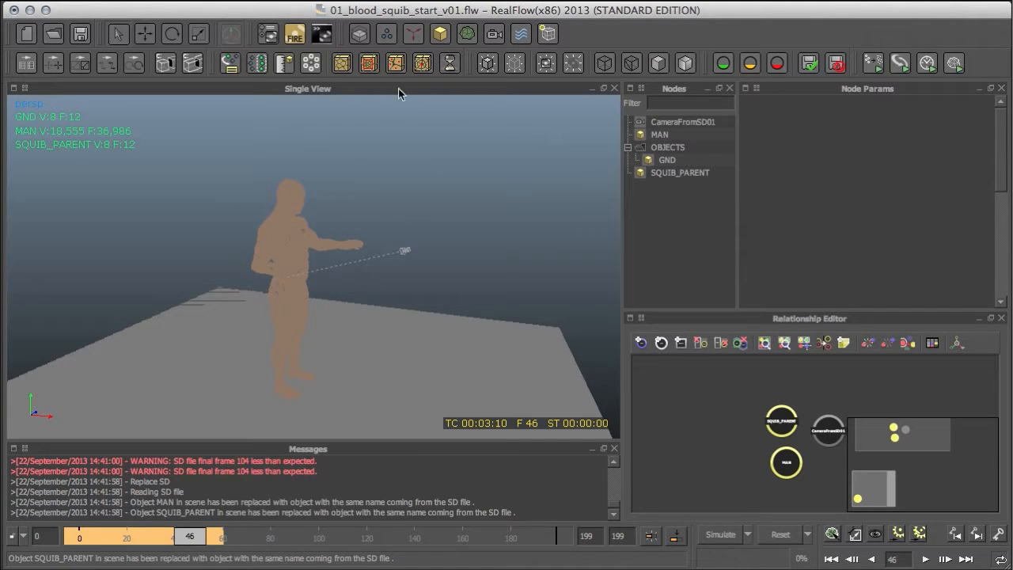
pyautogui.click(407, 37)
pyautogui.click(459, 49)
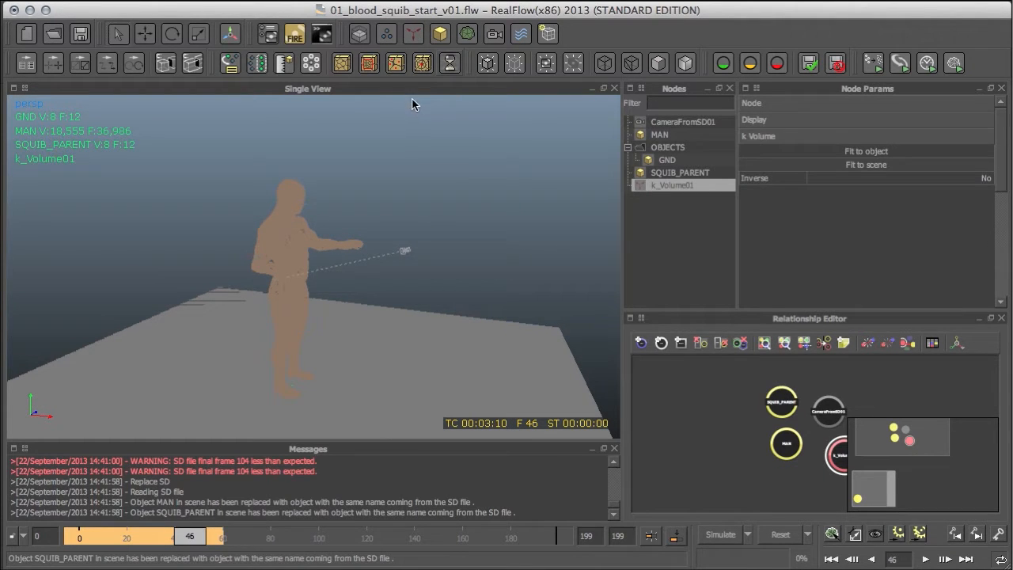
# Add two Noise Field daemons and a Surface Tension daemon to the scene.
pyautogui.click(414, 33)
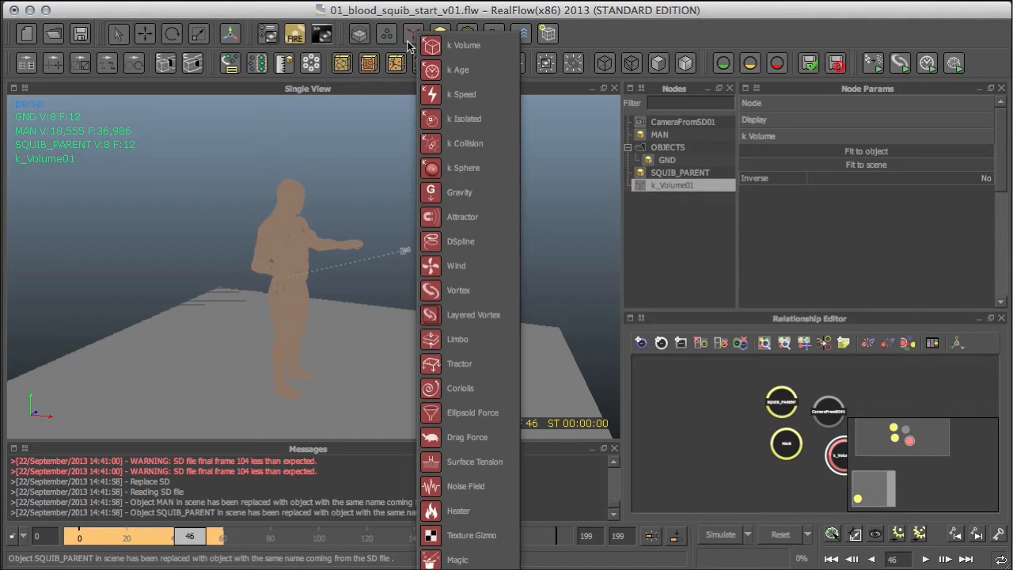
pyautogui.click(467, 488)
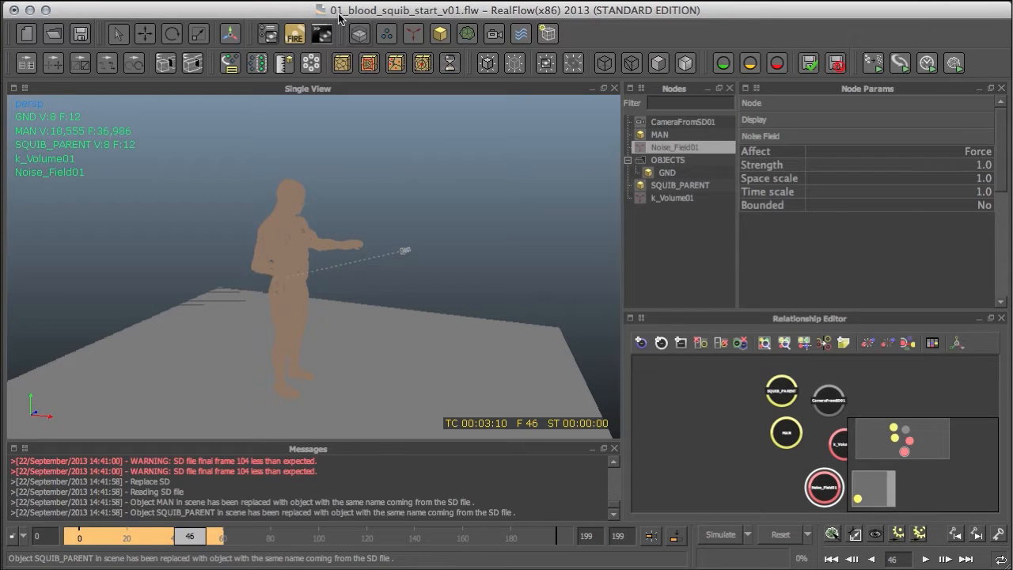
pyautogui.click(413, 34)
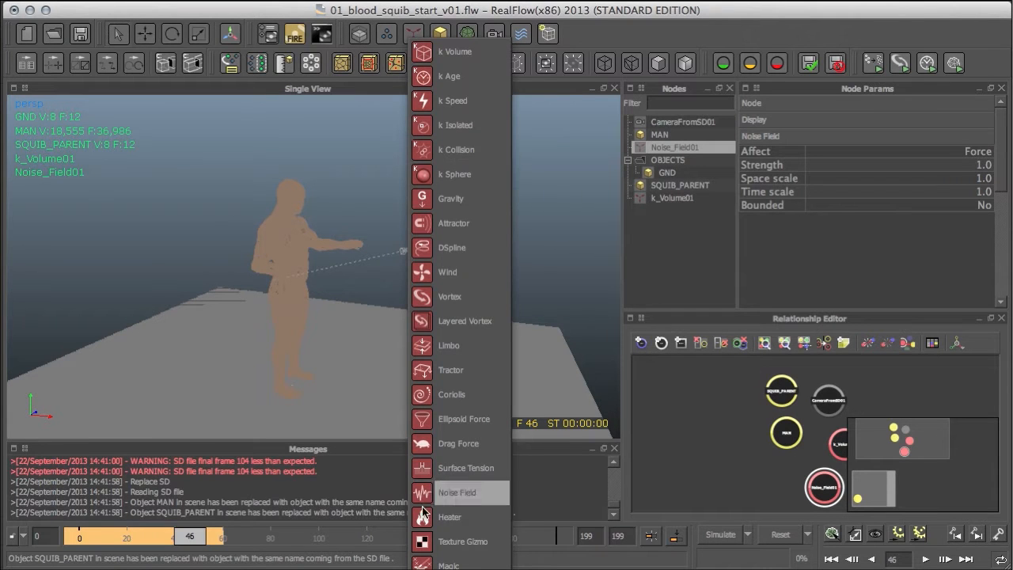
pyautogui.click(456, 492)
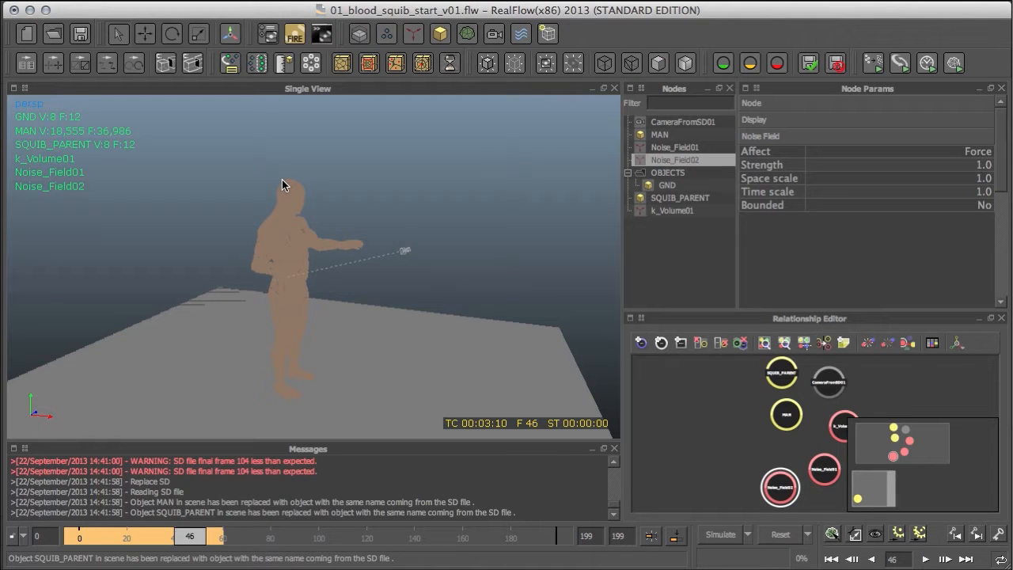
pyautogui.click(413, 33)
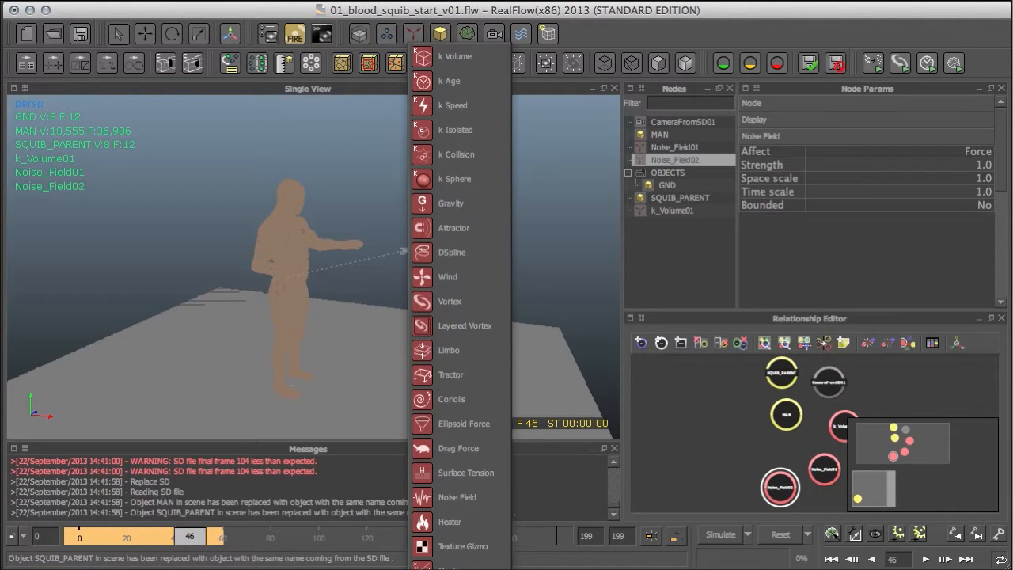
pyautogui.click(463, 472)
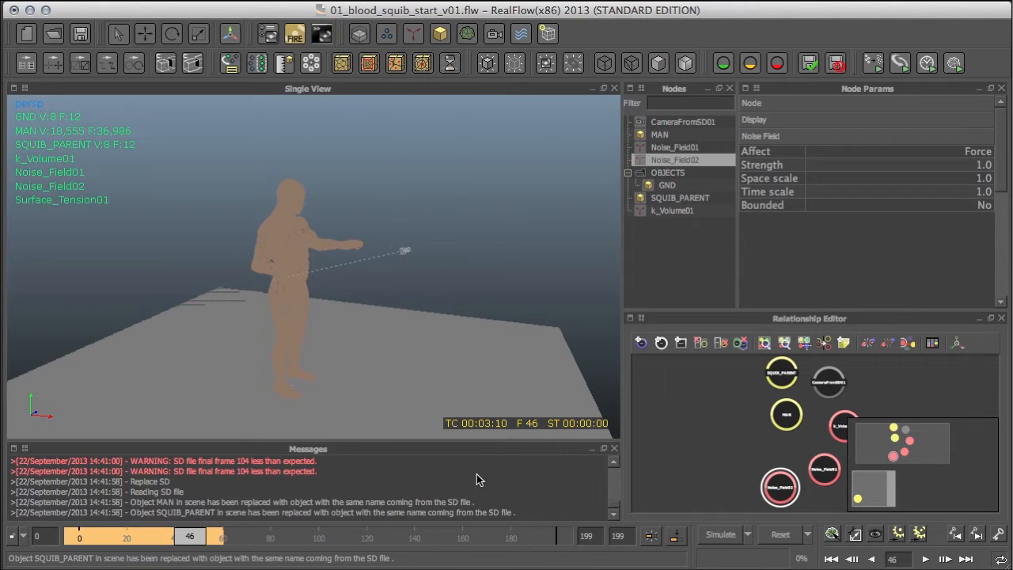
# Add a Gravity daemon to the scene.
pyautogui.click(412, 33)
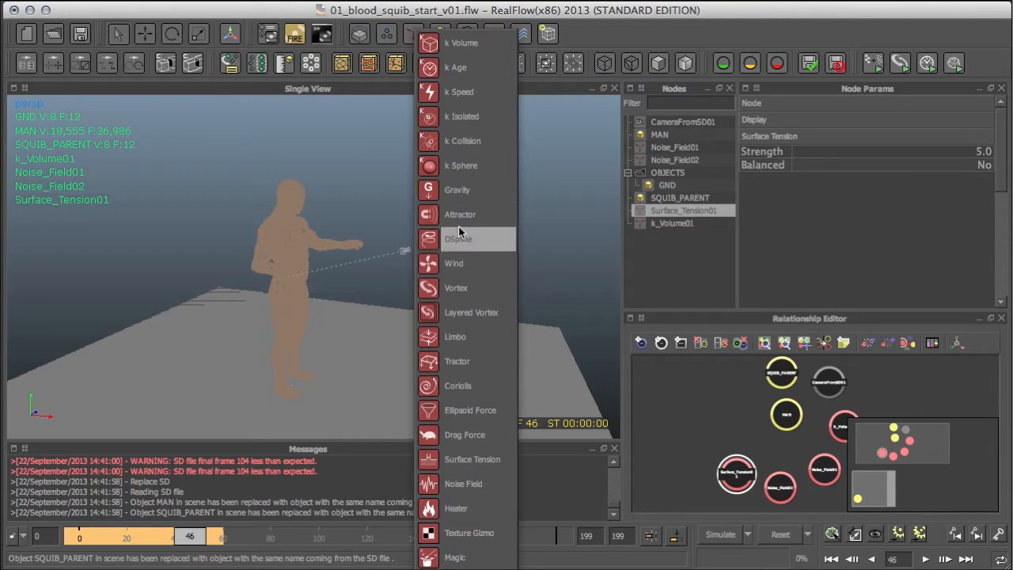
pyautogui.click(459, 191)
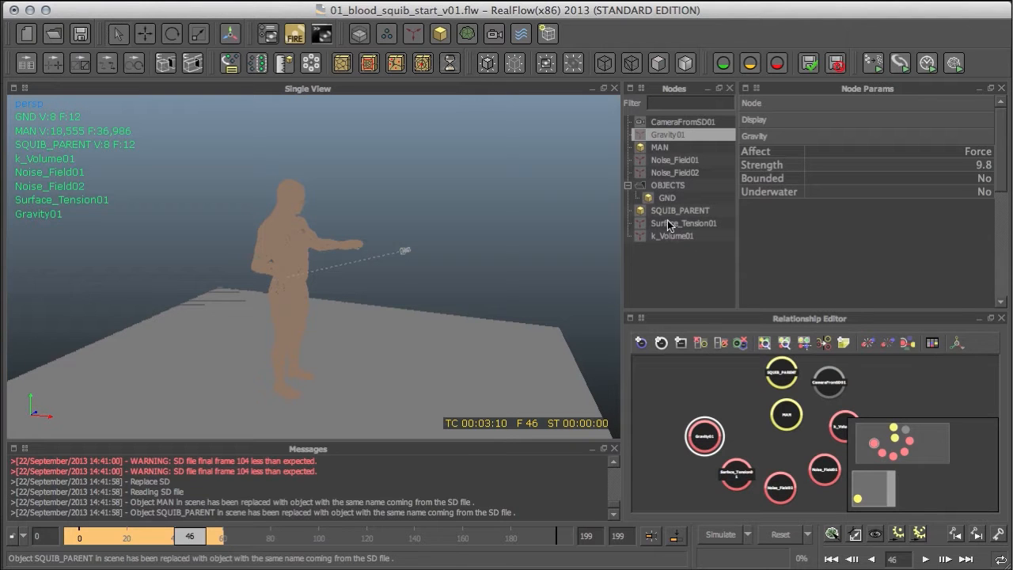
# Group the gravity, both noise field, surface tension and k Volume daemons together in the node list.
pyautogui.click(671, 163)
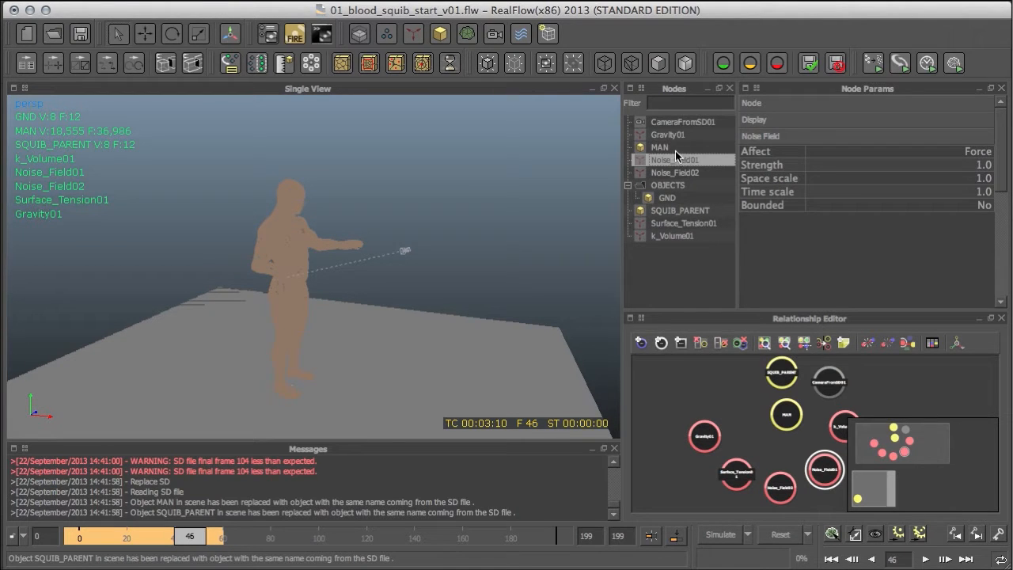
pyautogui.keyDown('ctrl'); pyautogui.click(675, 136); pyautogui.keyUp('ctrl')
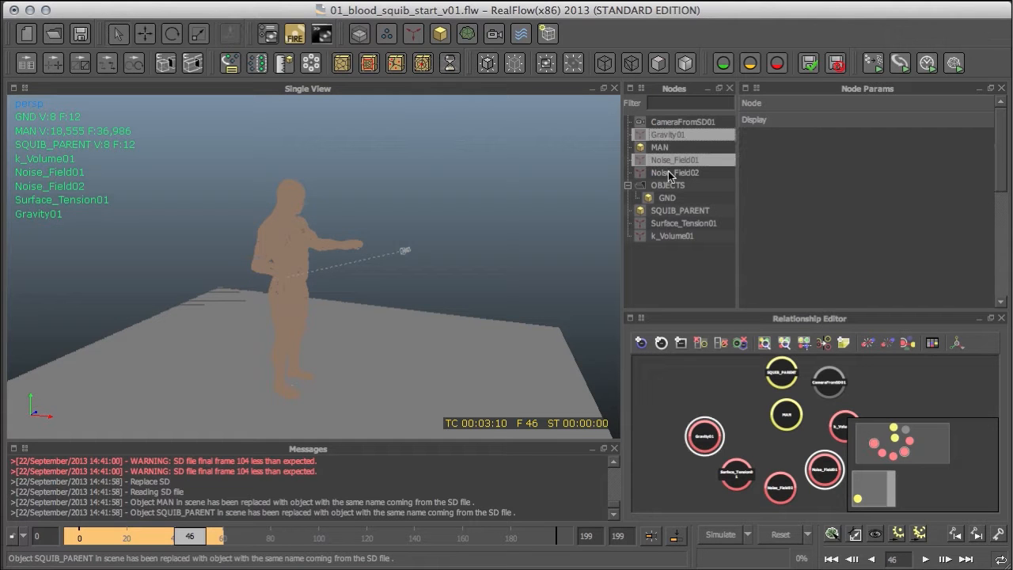
pyautogui.keyDown('ctrl'); pyautogui.click(673, 211); pyautogui.keyUp('ctrl')
pyautogui.keyDown('ctrl'); pyautogui.click(673, 211); pyautogui.keyUp('ctrl')
pyautogui.keyDown('ctrl'); pyautogui.click(681, 223); pyautogui.keyUp('ctrl')
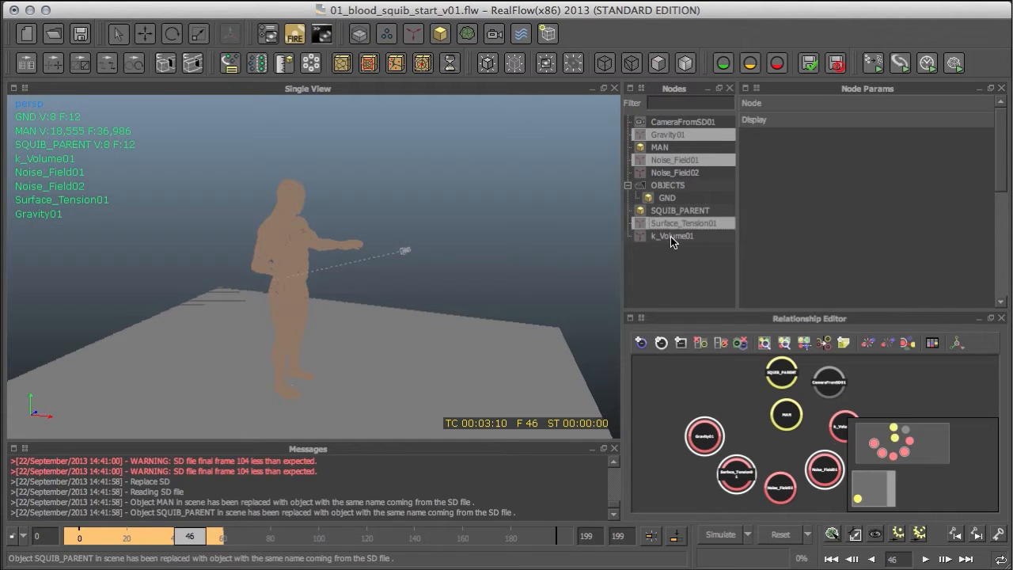
pyautogui.keyDown('ctrl'); pyautogui.click(672, 236); pyautogui.keyUp('ctrl')
pyautogui.rightClick(678, 225)
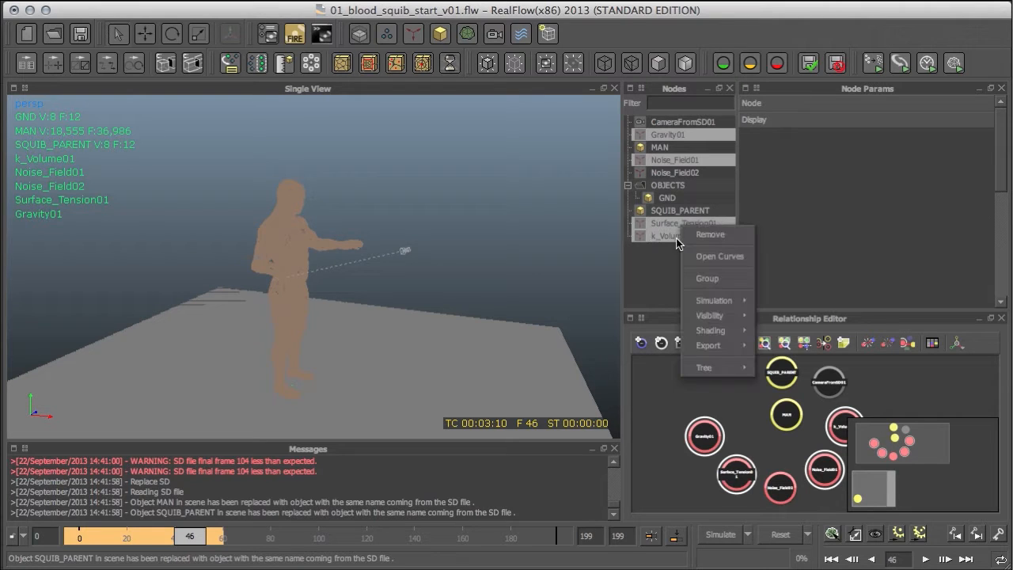
pyautogui.click(669, 235)
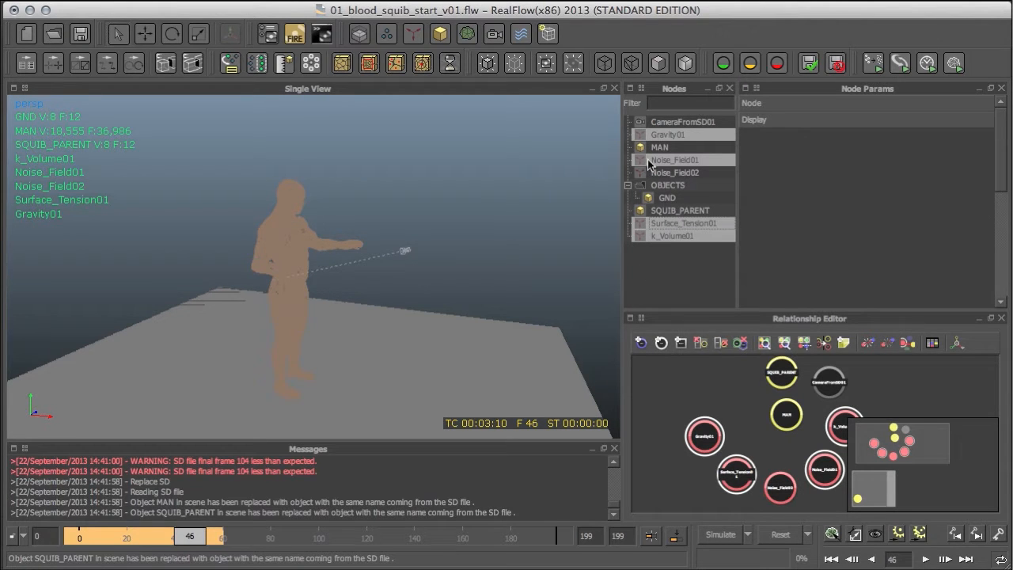
pyautogui.keyDown('ctrl'); pyautogui.click(672, 173); pyautogui.keyUp('ctrl')
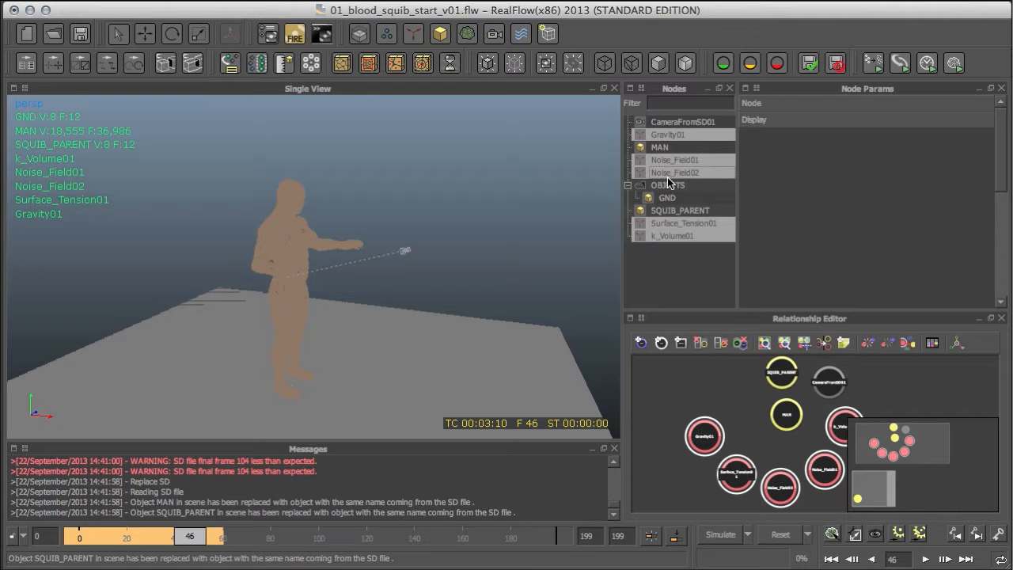
pyautogui.rightClick(669, 227)
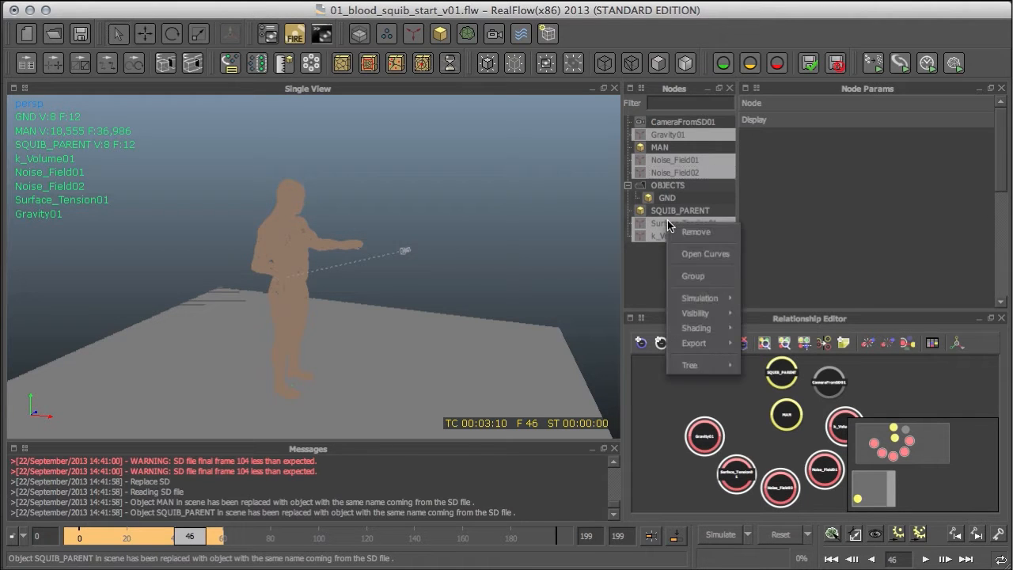
pyautogui.click(700, 277)
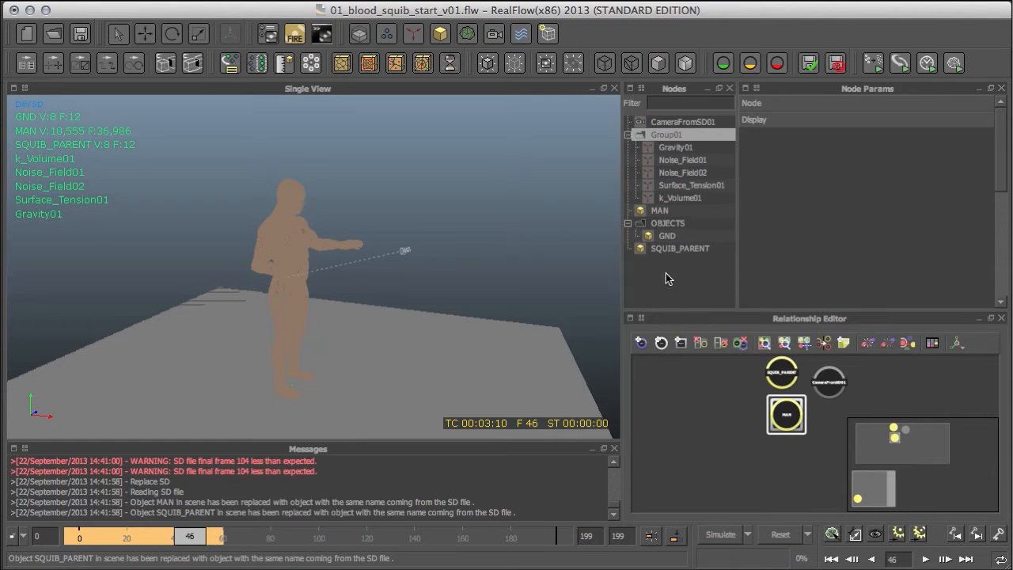
# Rename the new daemon group as Daemons.
pyautogui.rightClick(669, 136)
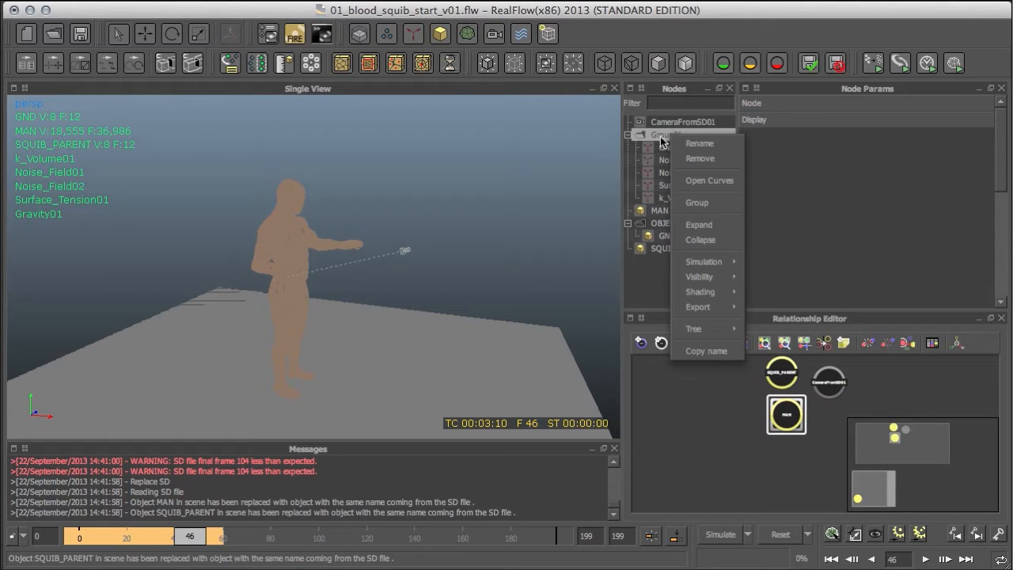
pyautogui.click(691, 144)
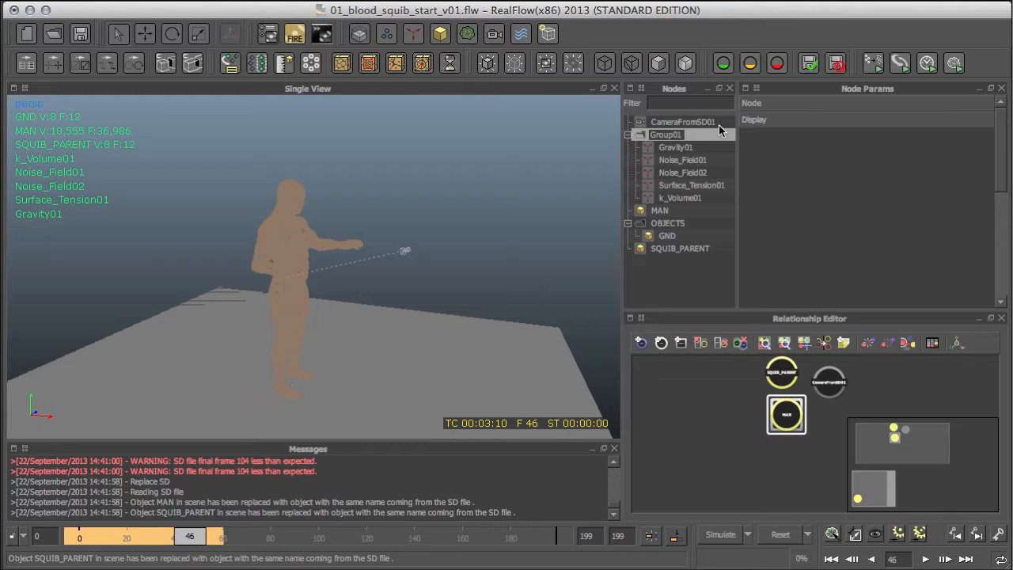
pyautogui.press('BackSpace')
pyautogui.press('BackSpace')
pyautogui.press('BackSpace')
pyautogui.press('BackSpace')
pyautogui.press('BackSpace')
pyautogui.press('BackSpace')
pyautogui.press('BackSpace')
pyautogui.write('Daemons')
pyautogui.press('Return')
# Move the MAN and SQUIB_PARENT nodes into the OBJECTS group.
pyautogui.click(404, 39)
pyautogui.click(412, 36)
pyautogui.click(669, 235)
pyautogui.click(672, 136)
pyautogui.moveTo(663, 212)
pyautogui.mouseDown()
pyautogui.moveTo(674, 220)
pyautogui.moveTo(660, 248)
pyautogui.moveTo(678, 242)
pyautogui.moveTo(673, 220)
pyautogui.moveTo(665, 232)
pyautogui.mouseUp()
pyautogui.click(667, 277)
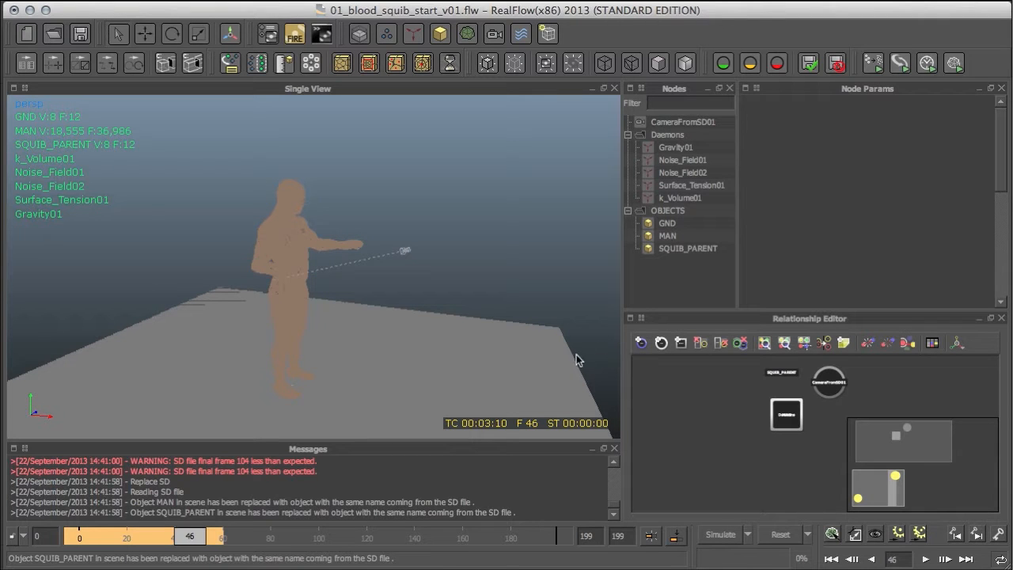
# Enlarge the Relationship Editor vertically and bring the overlapping Daemons and MAN nodes into close view.
pyautogui.scroll(2, 815, 427)
pyautogui.scroll(2, 795, 424)
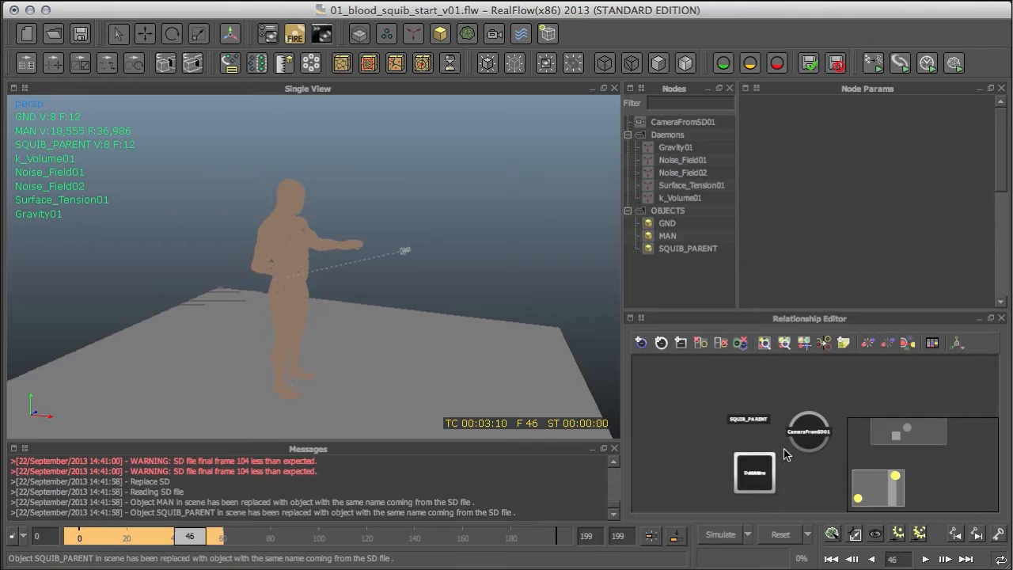
pyautogui.click(750, 475)
pyautogui.doubleClick(749, 477)
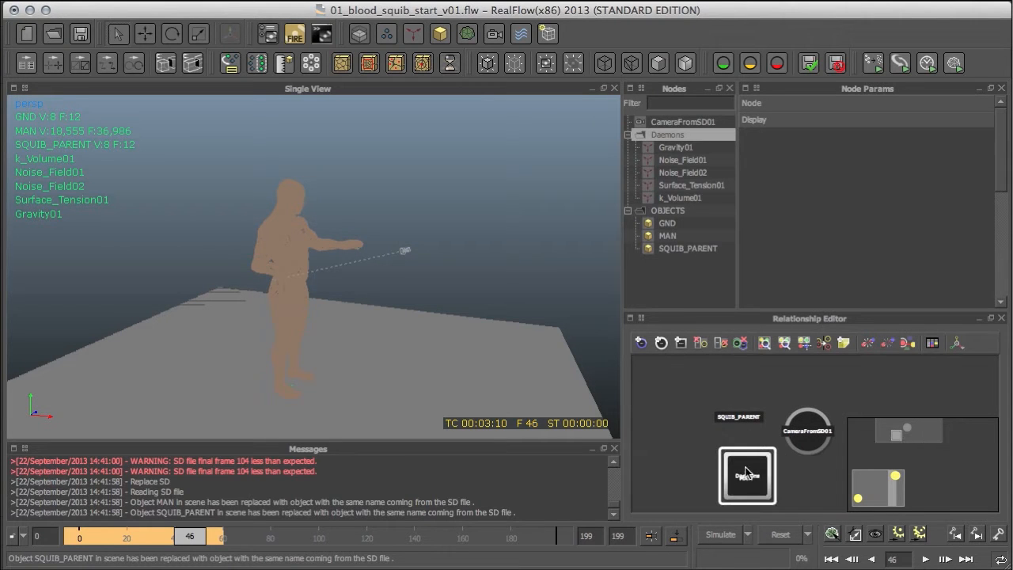
pyautogui.moveTo(827, 311); pyautogui.dragTo(804, 196)
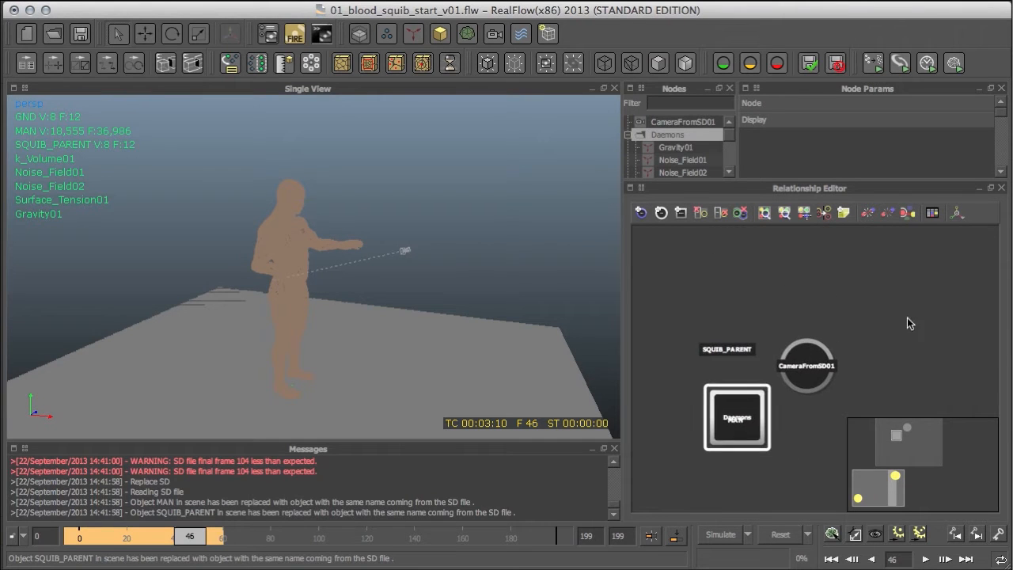
pyautogui.scroll(2, 861, 343)
pyautogui.moveTo(768, 321); pyautogui.dragTo(791, 280, button='middle')
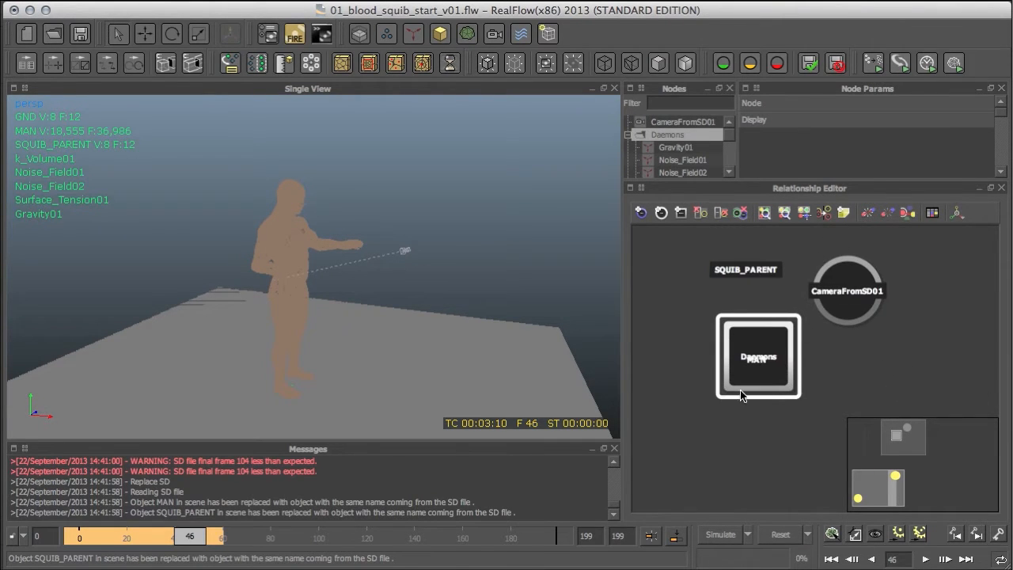
pyautogui.moveTo(830, 341)
pyautogui.mouseDown(button='middle')
pyautogui.moveTo(816, 364)
pyautogui.moveTo(840, 356)
pyautogui.mouseUp(button='middle')
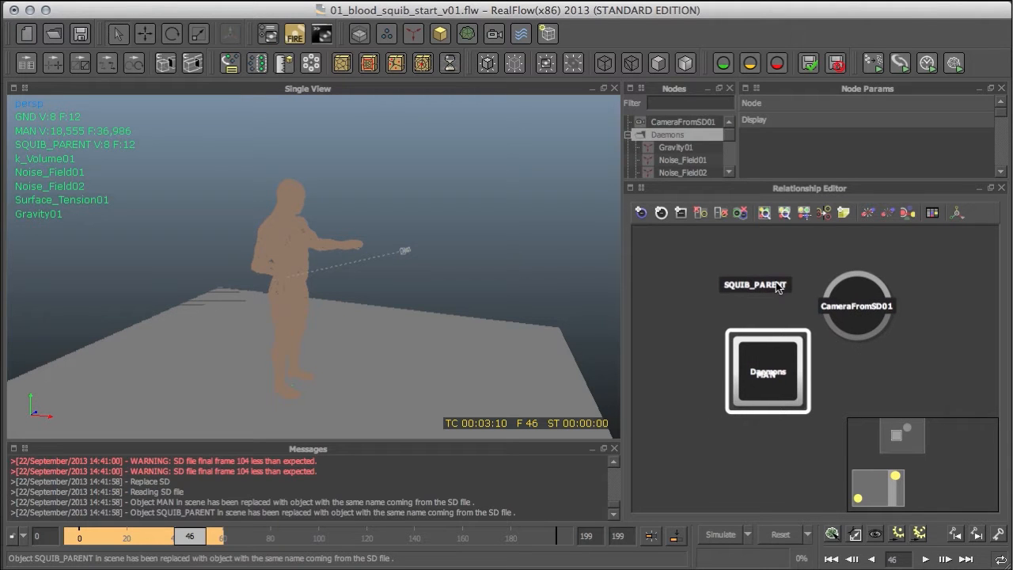
# Move the Daemons group node off the MAN node and shift CameraFromSD01 farther away in the Relationship Editor.
pyautogui.click(749, 447)
pyautogui.moveTo(783, 358); pyautogui.dragTo(665, 404)
pyautogui.click(825, 388)
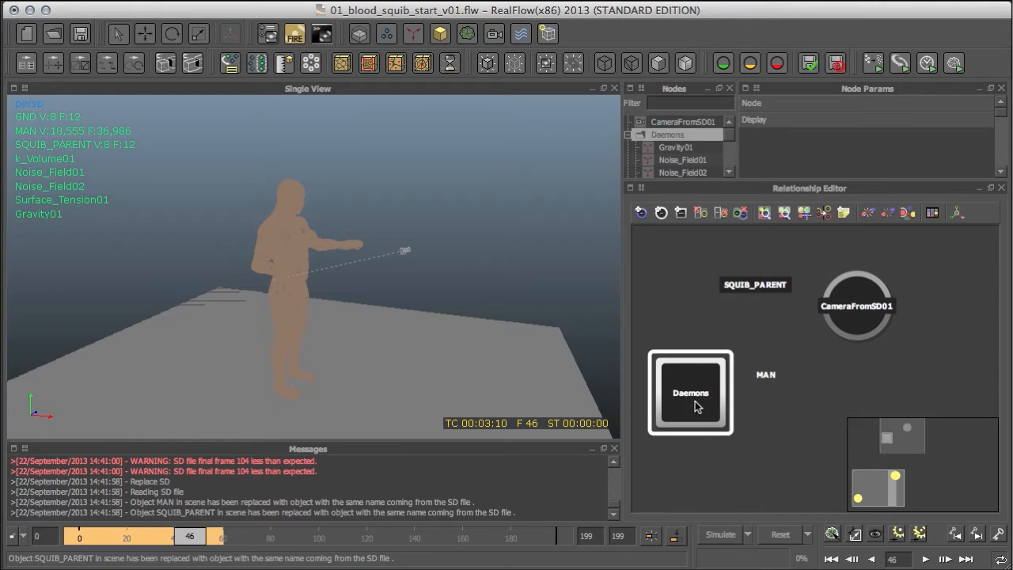
pyautogui.click(749, 304)
pyautogui.moveTo(859, 307); pyautogui.dragTo(921, 320)
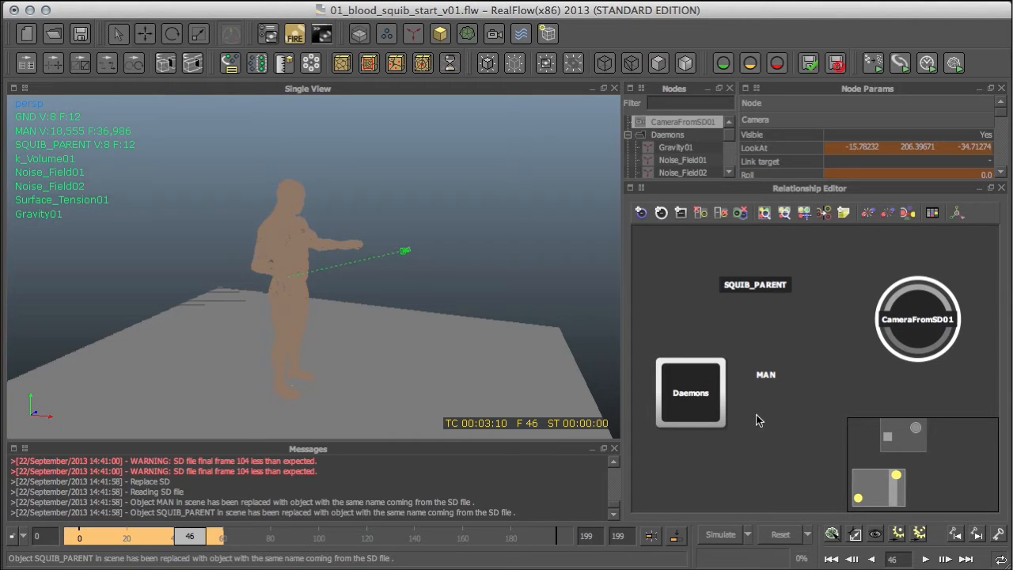
# Expand the Daemons group in the Relationship Editor and place the OBJECTS group beside it.
pyautogui.click(701, 389)
pyautogui.doubleClick(700, 390)
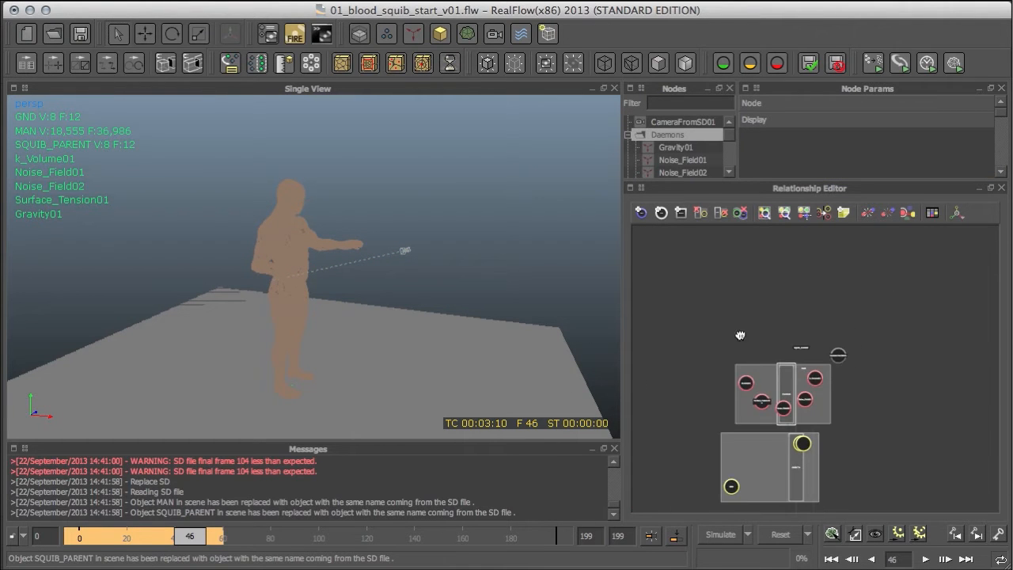
pyautogui.moveTo(795, 335); pyautogui.dragTo(733, 414, button='middle')
pyautogui.moveTo(775, 341); pyautogui.dragTo(916, 331, button='middle')
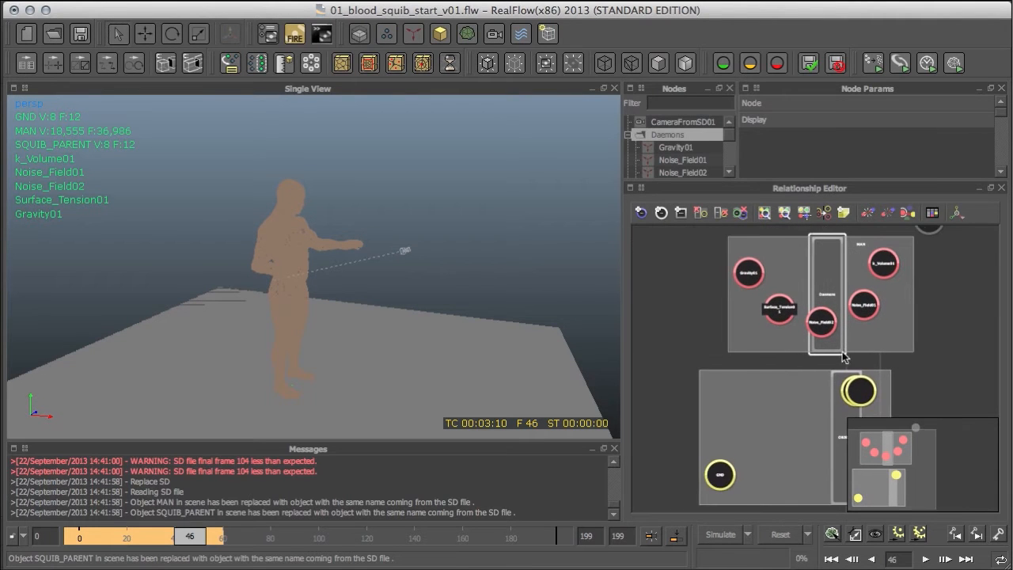
pyautogui.moveTo(857, 355); pyautogui.dragTo(913, 356, button='middle')
pyautogui.moveTo(891, 402); pyautogui.dragTo(702, 271)
pyautogui.moveTo(776, 319); pyautogui.dragTo(767, 383, button='middle')
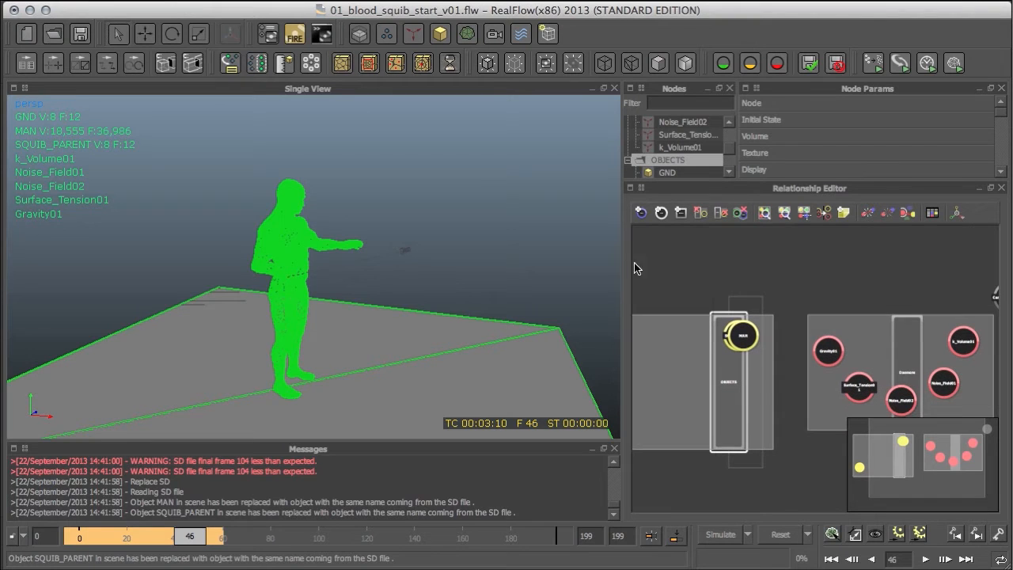
# Widen the Relationship Editor by narrowing the viewport, and spread the MAN and SQUIB_PARENT nodes apart inside the OBJECTS group.
pyautogui.moveTo(621, 253); pyautogui.dragTo(318, 253)
pyautogui.moveTo(716, 316); pyautogui.dragTo(896, 338, button='middle')
pyautogui.moveTo(759, 341); pyautogui.dragTo(942, 285, button='right')
pyautogui.moveTo(583, 332); pyautogui.dragTo(465, 429)
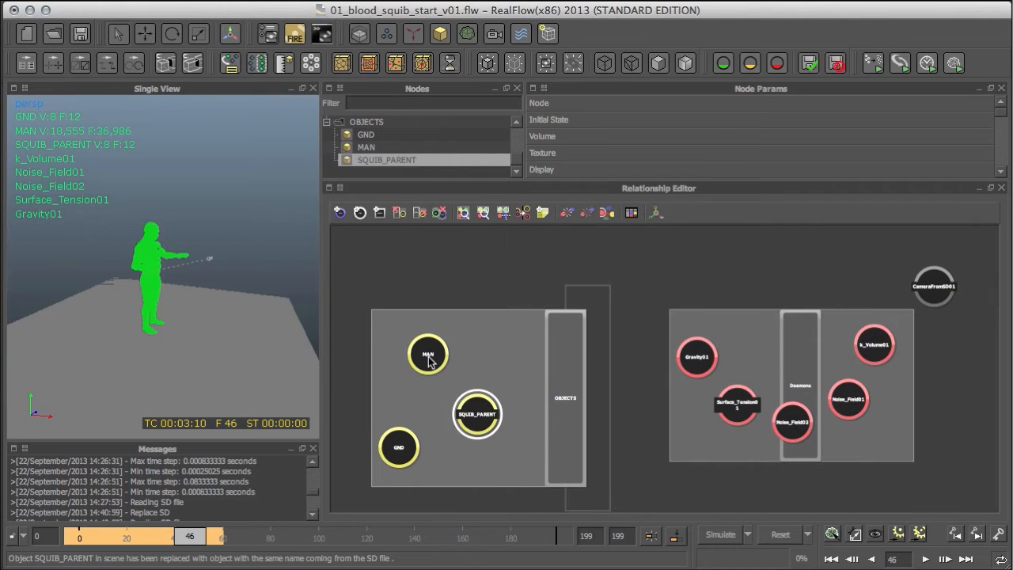
pyautogui.click(428, 354)
# Rearrange the five daemon nodes into two evenly spaced rows beside the Daemons group's bar.
pyautogui.moveTo(739, 417); pyautogui.dragTo(699, 424)
pyautogui.moveTo(791, 426); pyautogui.dragTo(745, 428)
pyautogui.moveTo(847, 401); pyautogui.dragTo(760, 360)
pyautogui.moveTo(873, 350); pyautogui.dragTo(761, 402)
pyautogui.click(814, 425)
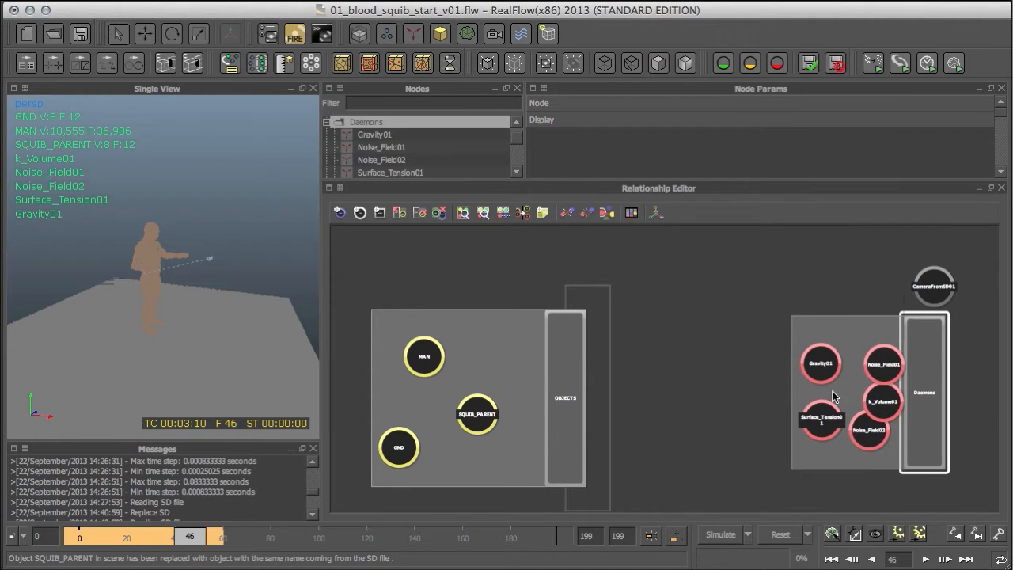
pyautogui.moveTo(814, 429); pyautogui.dragTo(713, 454)
pyautogui.moveTo(823, 364); pyautogui.dragTo(721, 366)
pyautogui.moveTo(875, 369); pyautogui.dragTo(812, 364)
pyautogui.moveTo(879, 403); pyautogui.dragTo(813, 419)
pyautogui.moveTo(869, 437)
pyautogui.mouseDown()
pyautogui.moveTo(818, 487)
pyautogui.moveTo(868, 432)
pyautogui.moveTo(877, 448)
pyautogui.mouseUp()
pyautogui.moveTo(824, 426); pyautogui.dragTo(811, 449)
pyautogui.moveTo(817, 360); pyautogui.dragTo(803, 366)
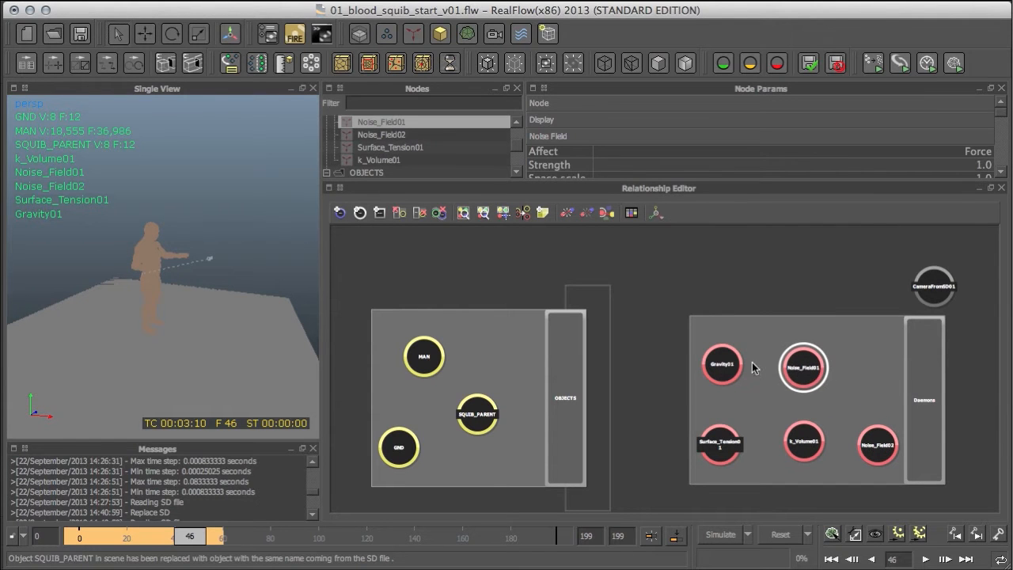
# Tighten the Daemons group's frame around its nodes and move the CameraFromSD01 node above the OBJECTS group.
pyautogui.moveTo(660, 320); pyautogui.dragTo(649, 317, button='middle')
pyautogui.moveTo(890, 356); pyautogui.dragTo(859, 359)
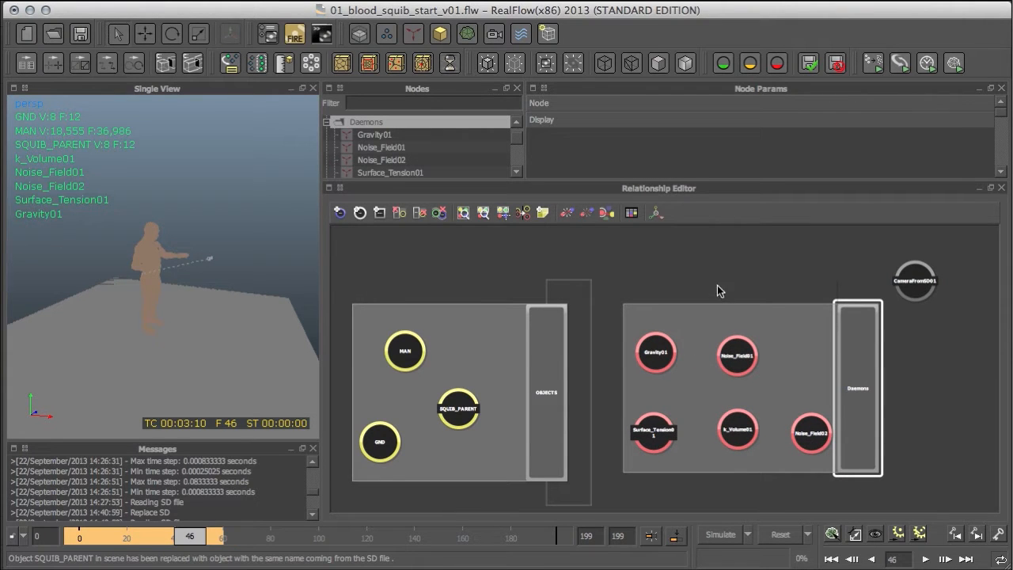
pyautogui.keyDown('alt'); pyautogui.moveTo(733, 277); pyautogui.dragTo(789, 291, button='middle'); pyautogui.keyUp('alt')
pyautogui.keyDown('alt'); pyautogui.moveTo(789, 291); pyautogui.dragTo(788, 316, button='right'); pyautogui.keyUp('alt')
pyautogui.moveTo(874, 313); pyautogui.dragTo(488, 277)
pyautogui.keyDown('alt'); pyautogui.moveTo(654, 289); pyautogui.dragTo(716, 306, button='middle'); pyautogui.keyUp('alt')
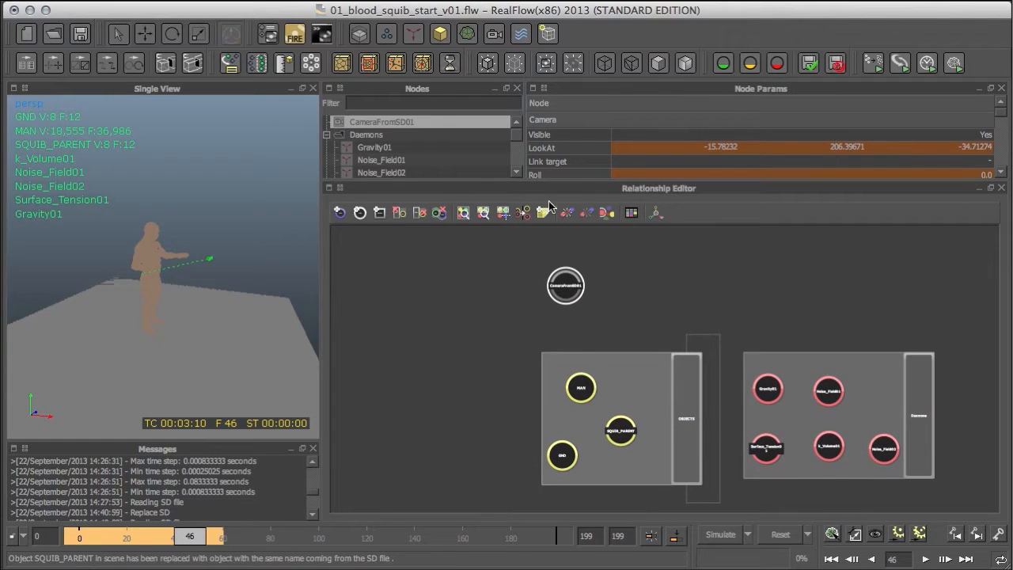
# Reduce the Relationship Editor's height to reveal the full node list, and clear the node selection.
pyautogui.moveTo(579, 179); pyautogui.dragTo(455, 326)
pyautogui.click(411, 284)
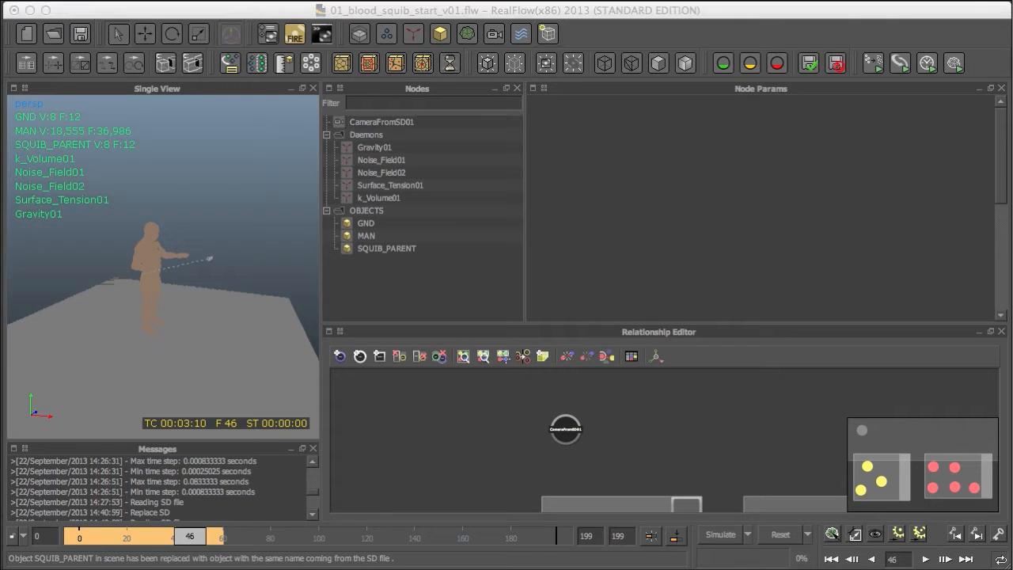
pyautogui.press('super+Tab')
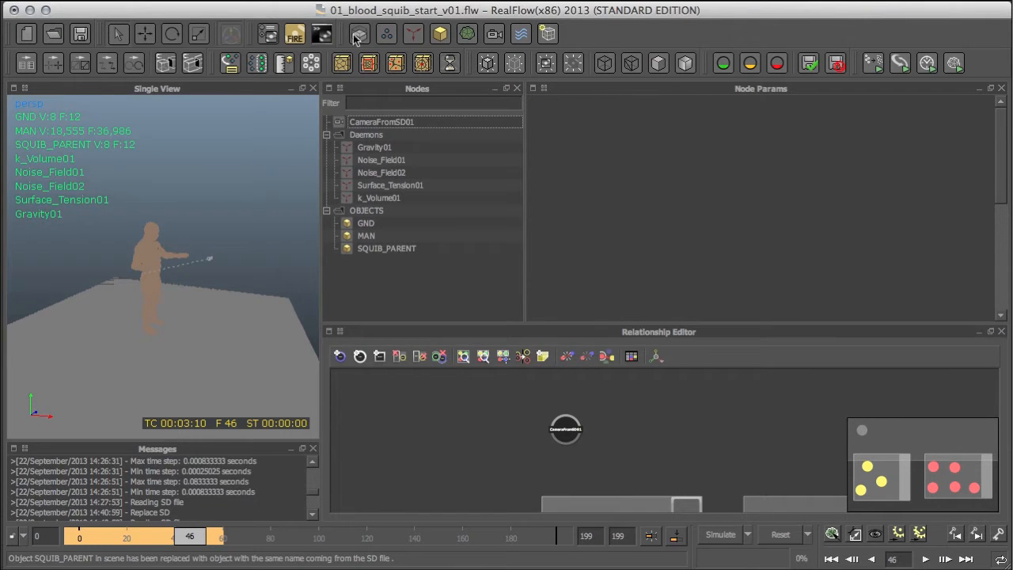
# Add a Circle emitter to the scene and place its node beside CameraFromSD01 in the Relationship Editor.
pyautogui.click(386, 37)
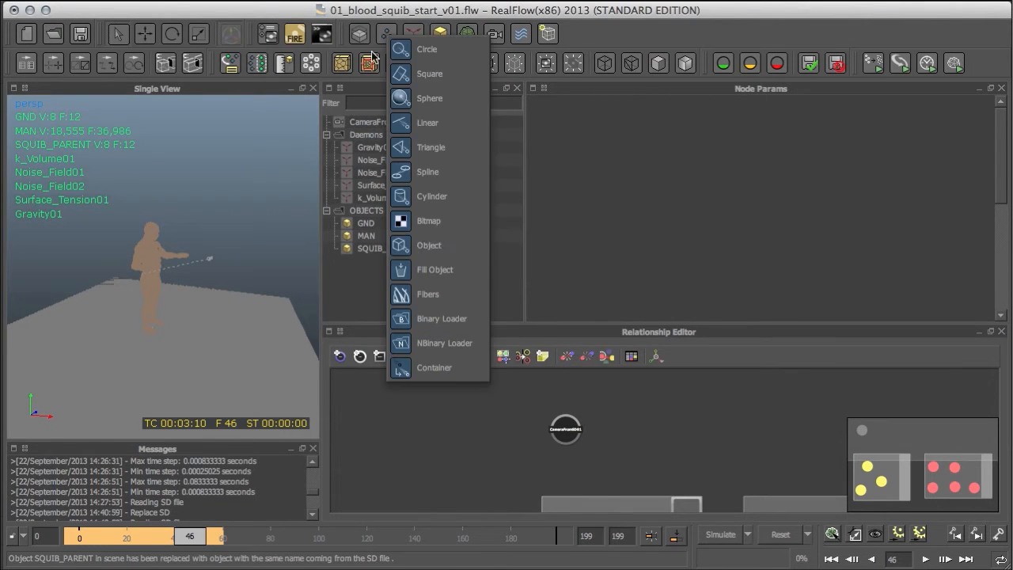
pyautogui.click(427, 51)
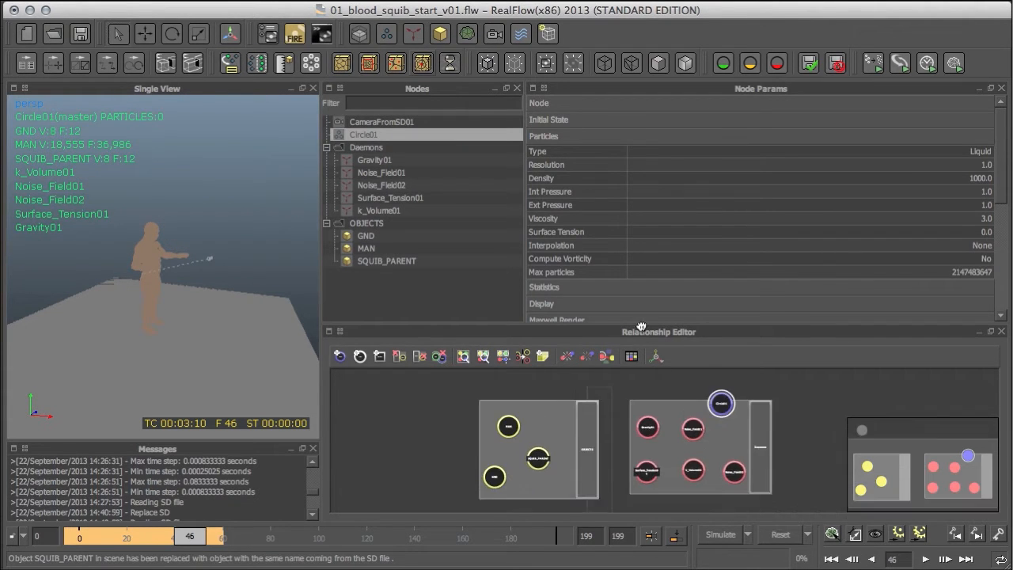
pyautogui.moveTo(764, 424); pyautogui.dragTo(599, 398)
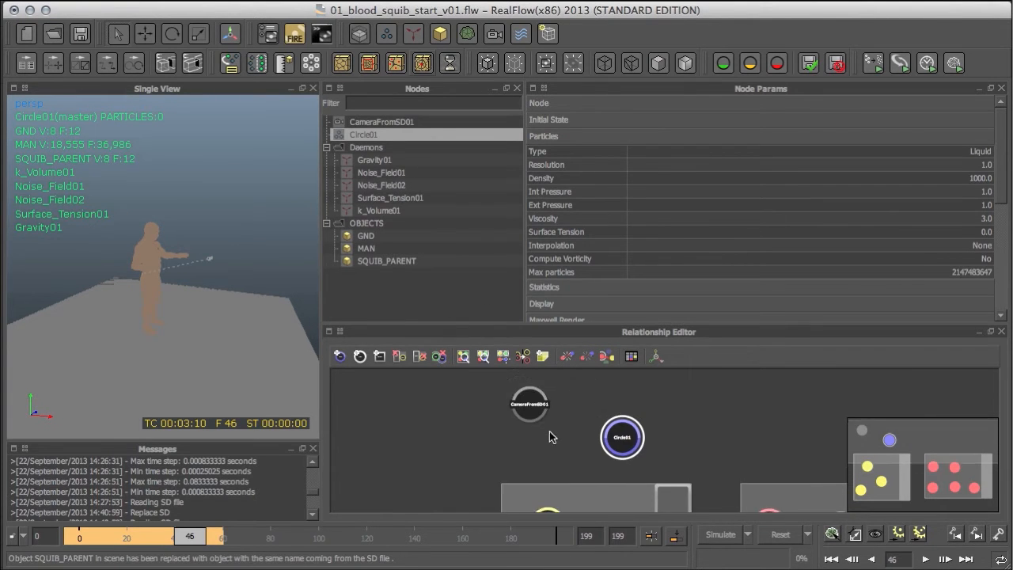
pyautogui.moveTo(673, 410); pyautogui.dragTo(649, 409, button='middle')
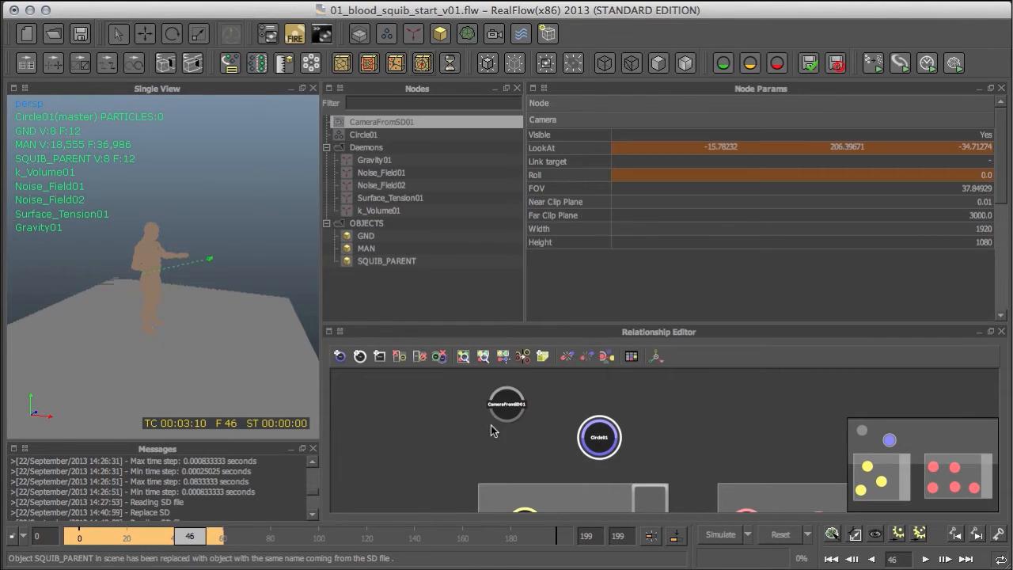
pyautogui.moveTo(498, 417); pyautogui.dragTo(493, 444)
pyautogui.moveTo(599, 437); pyautogui.dragTo(584, 426)
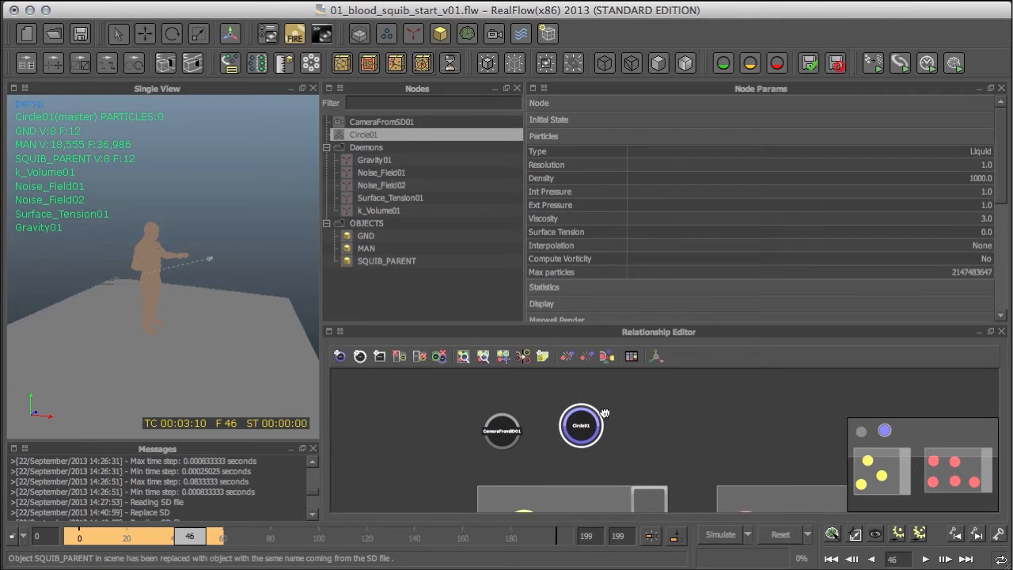
# Level the Circle01 node with CameraFromSD01 and enlarge the Relationship Editor to show every node in both groups.
pyautogui.moveTo(632, 421); pyautogui.dragTo(591, 404, button='middle')
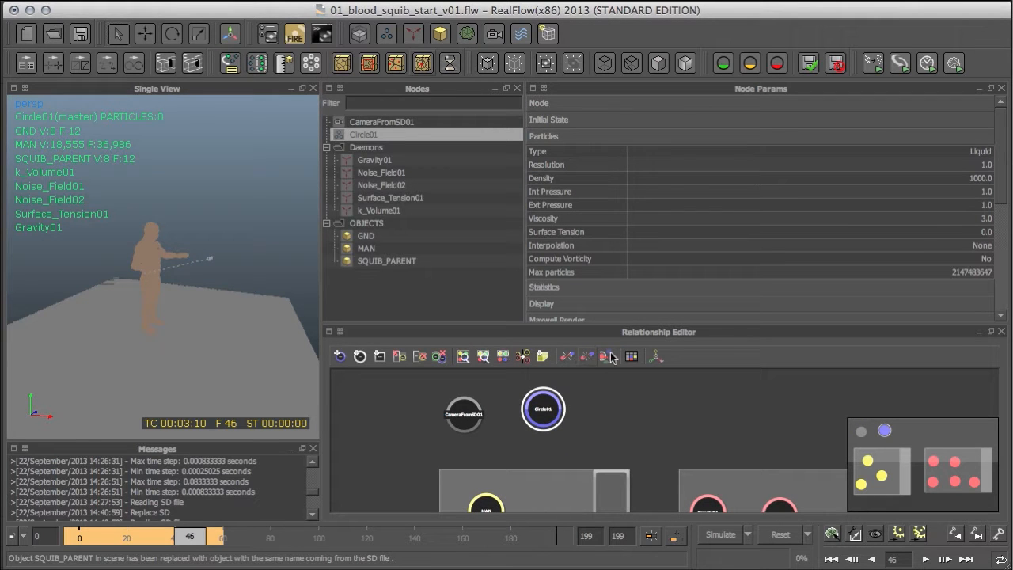
pyautogui.moveTo(555, 412); pyautogui.dragTo(556, 417)
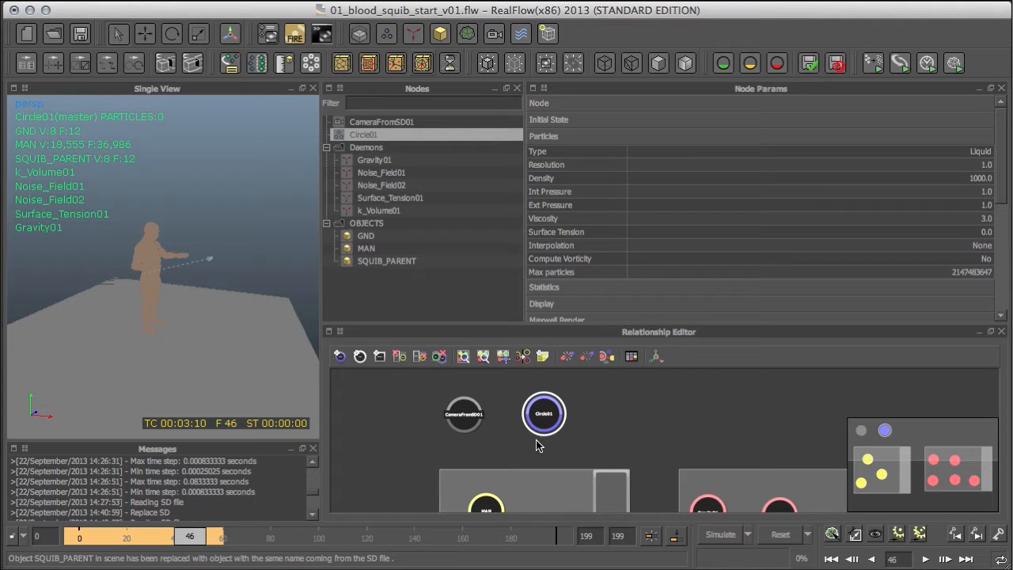
pyautogui.moveTo(626, 431); pyautogui.dragTo(579, 405, button='middle')
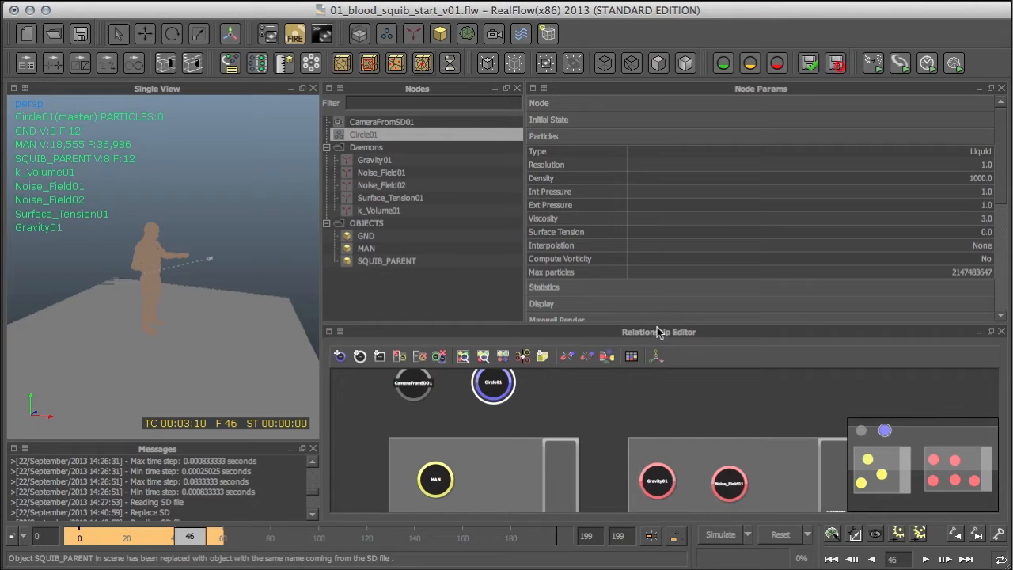
pyautogui.moveTo(654, 323); pyautogui.dragTo(629, 165)
pyautogui.moveTo(645, 287); pyautogui.dragTo(620, 331, button='middle')
pyautogui.scroll(2, 708, 310)
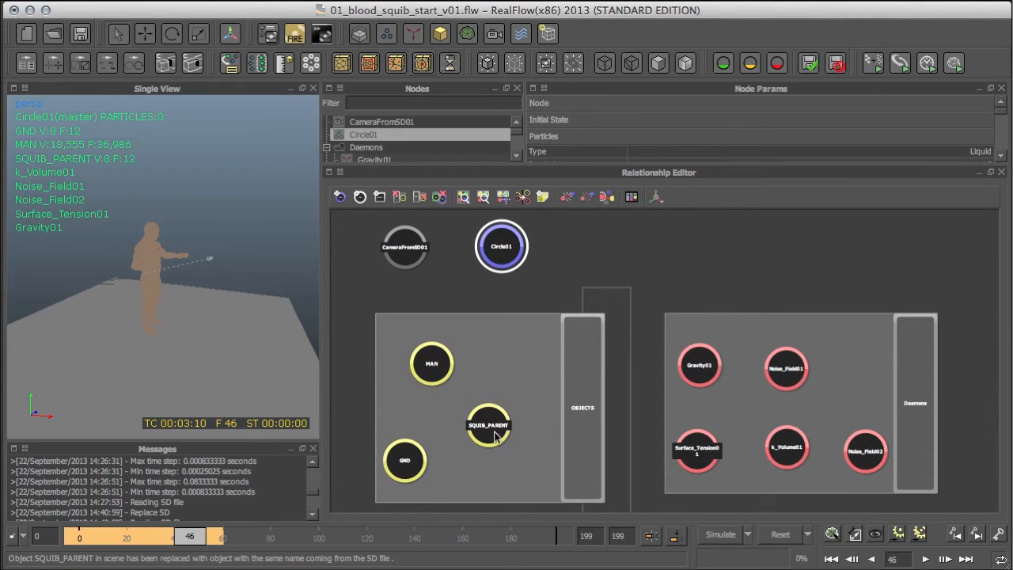
# Rearrange the OBJECTS group's nodes so MAN sits directly above GND and SQUIB_PARENT sits beside GND.
pyautogui.moveTo(503, 428); pyautogui.dragTo(508, 467)
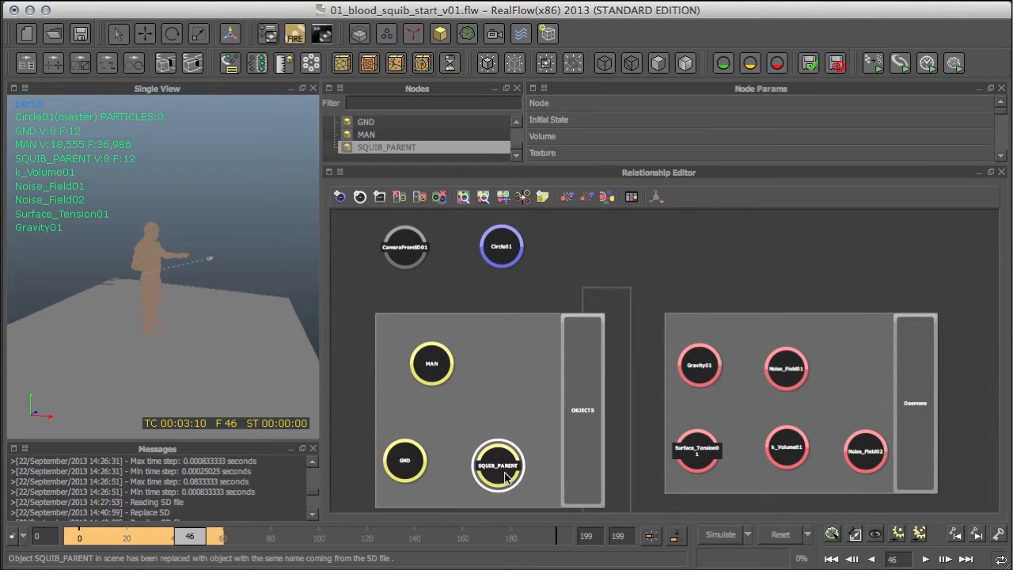
pyautogui.click(442, 367)
pyautogui.click(408, 473)
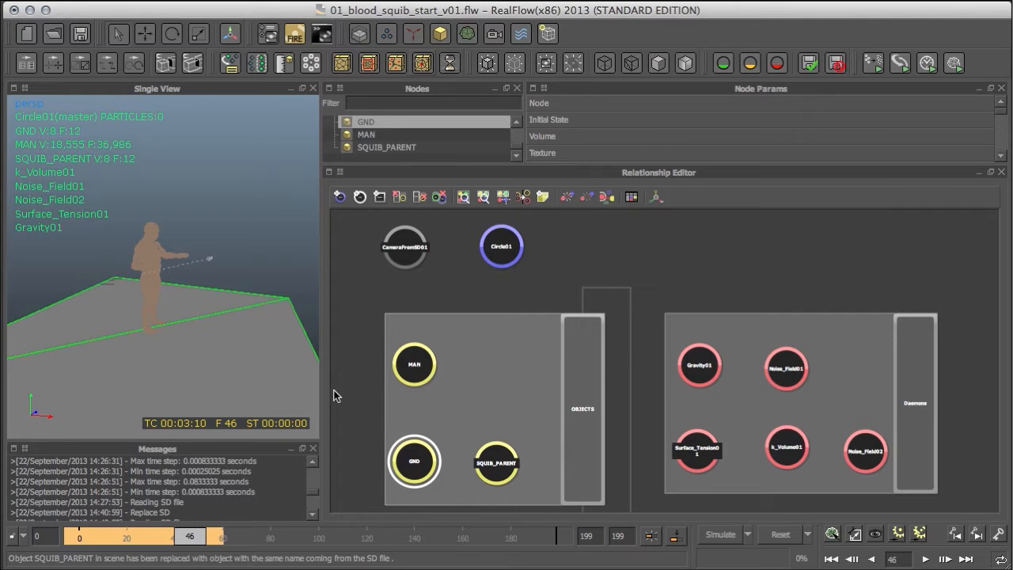
# Rename the Circle01 emitter as BLOOD.
pyautogui.click(498, 250)
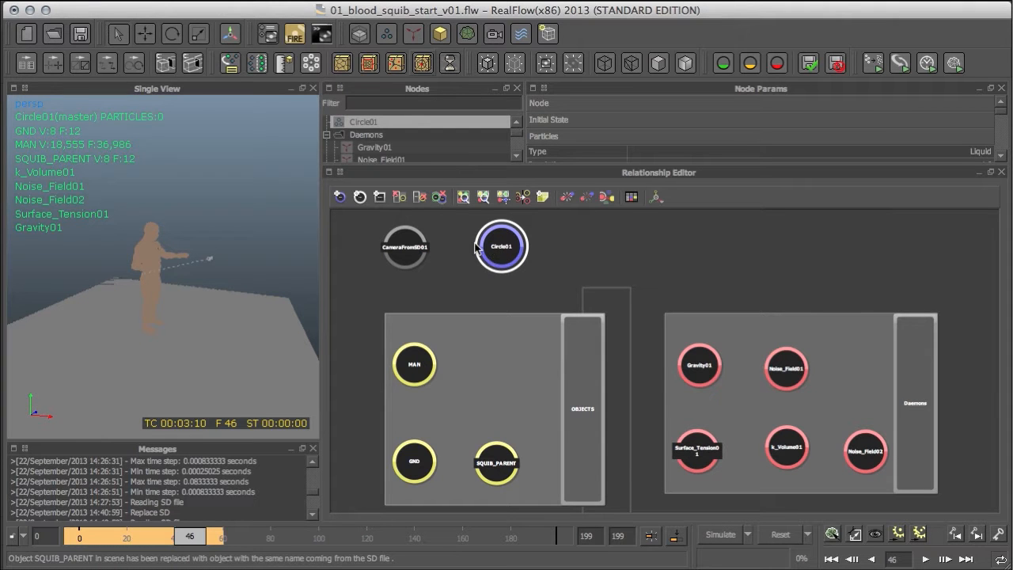
pyautogui.rightClick(503, 249)
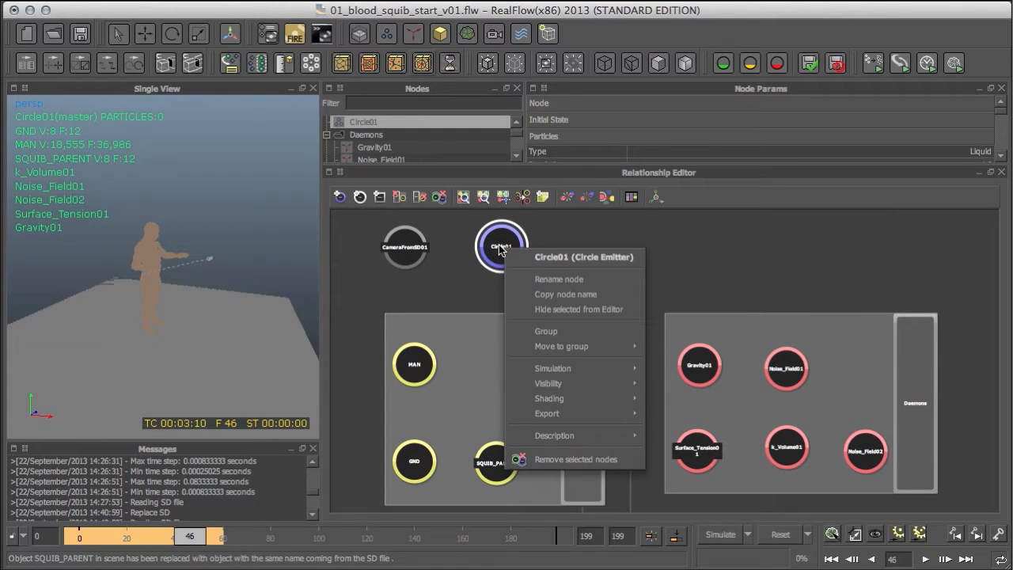
pyautogui.click(556, 279)
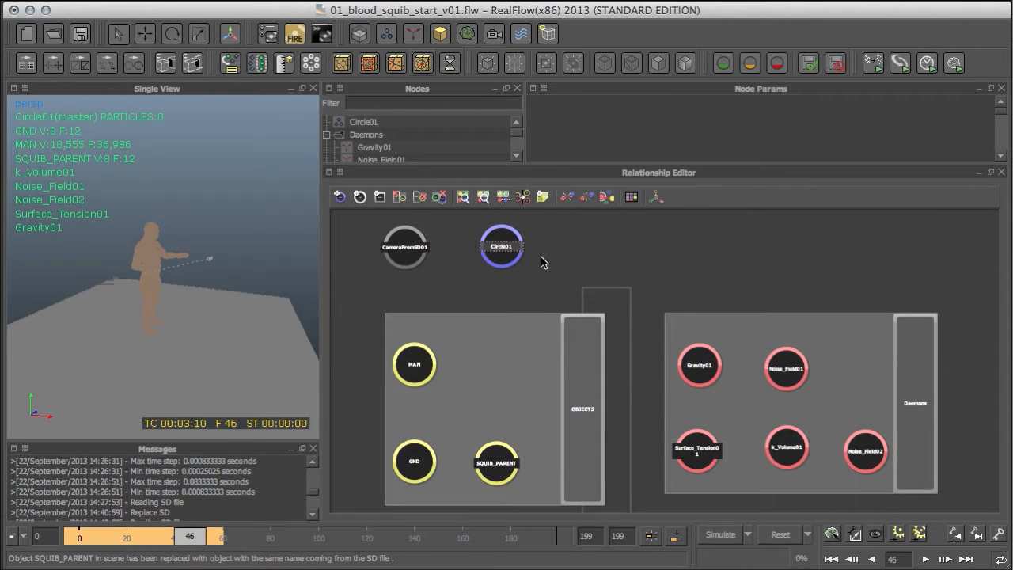
pyautogui.press('Delete')
pyautogui.press('Delete')
pyautogui.press('Delete')
pyautogui.press('Delete')
pyautogui.press('Delete')
pyautogui.press('Delete')
pyautogui.press('Delete')
pyautogui.press('Delete')
pyautogui.write('BLOOD')
pyautogui.press('Return')
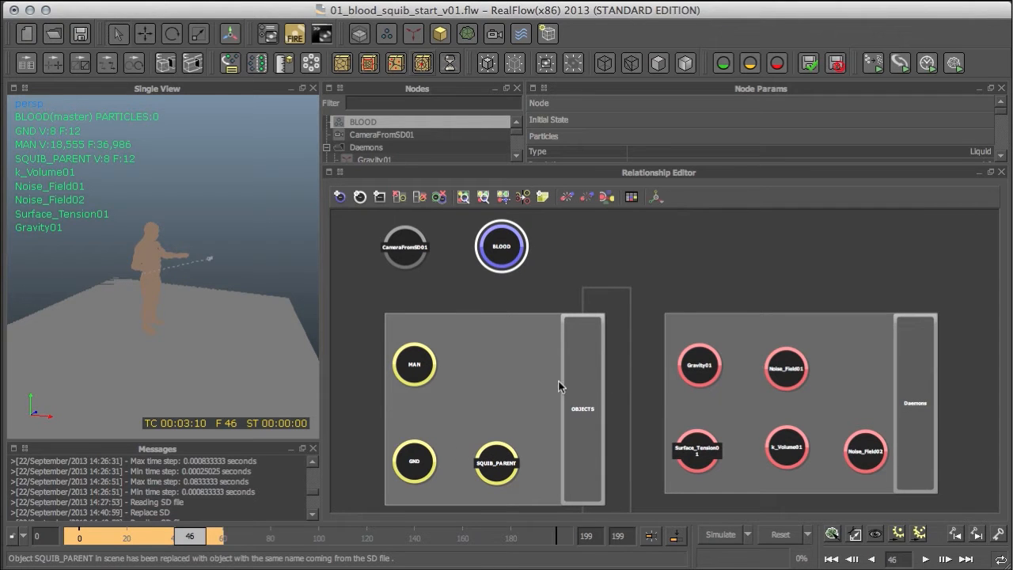
# Connect all five daemons to the BLOOD emitter, move BLOOD above the Daemons group, and shift Gravity01 slightly.
pyautogui.click(689, 360)
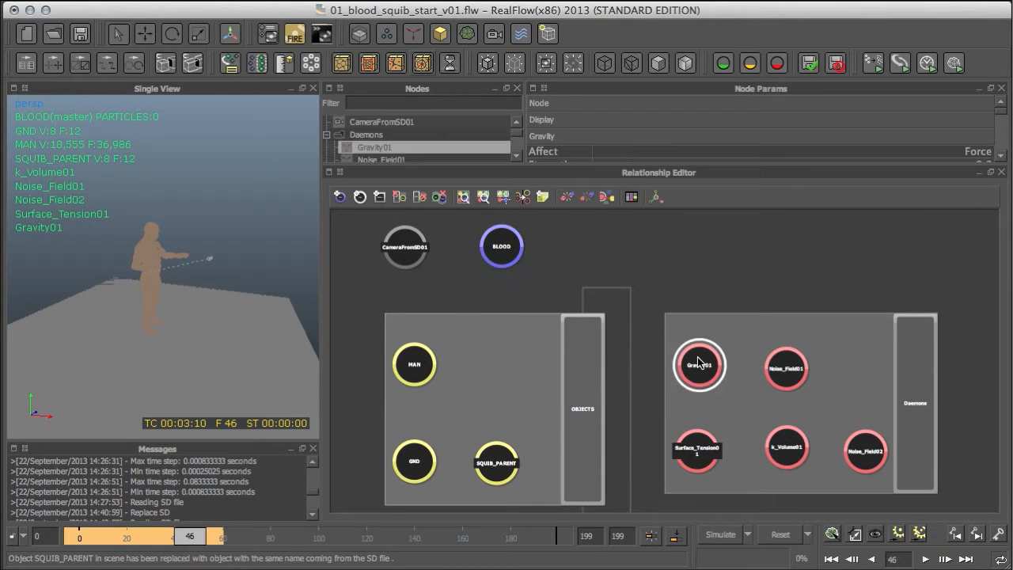
pyautogui.moveTo(704, 342)
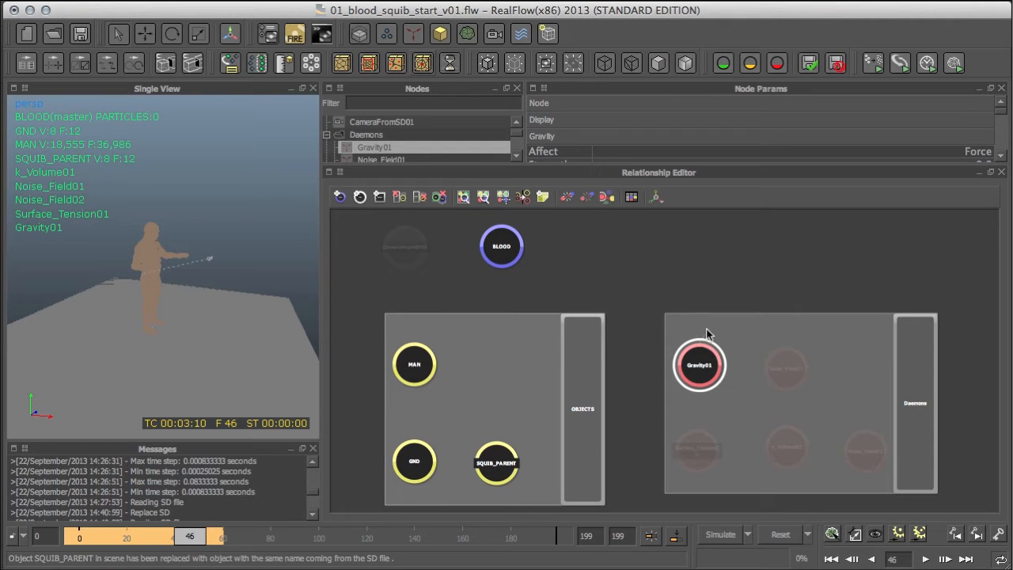
pyautogui.moveTo(621, 269); pyautogui.dragTo(502, 246)
pyautogui.moveTo(782, 348); pyautogui.dragTo(503, 247)
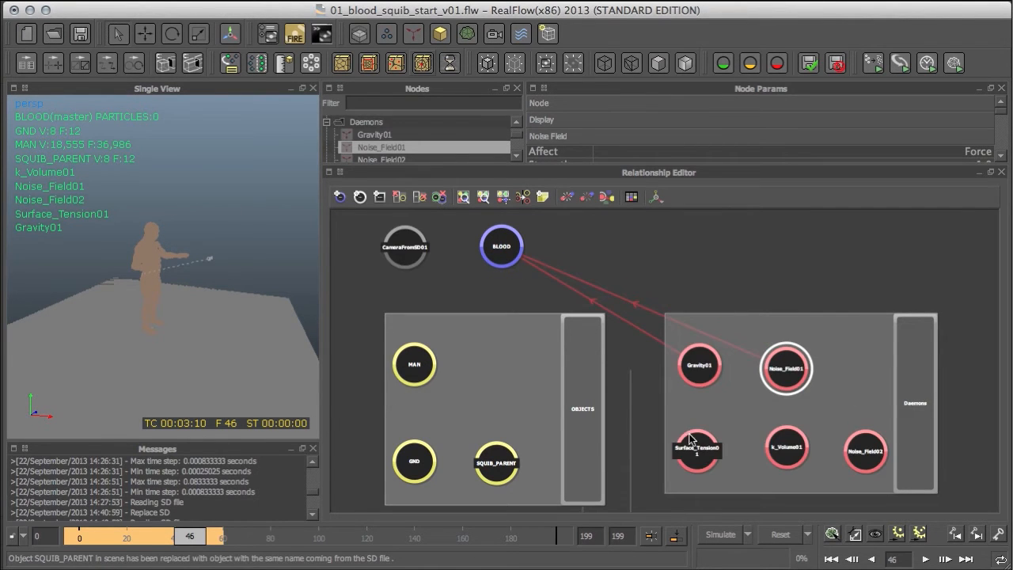
pyautogui.moveTo(694, 432); pyautogui.dragTo(502, 246)
pyautogui.moveTo(771, 443); pyautogui.dragTo(501, 246)
pyautogui.moveTo(867, 445); pyautogui.dragTo(693, 262)
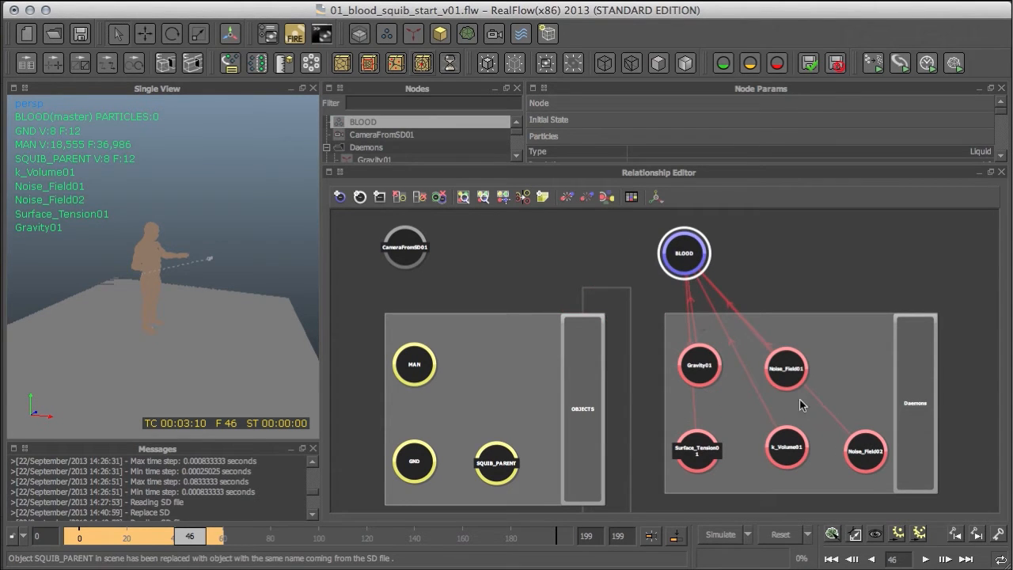
pyautogui.moveTo(707, 374); pyautogui.dragTo(717, 377)
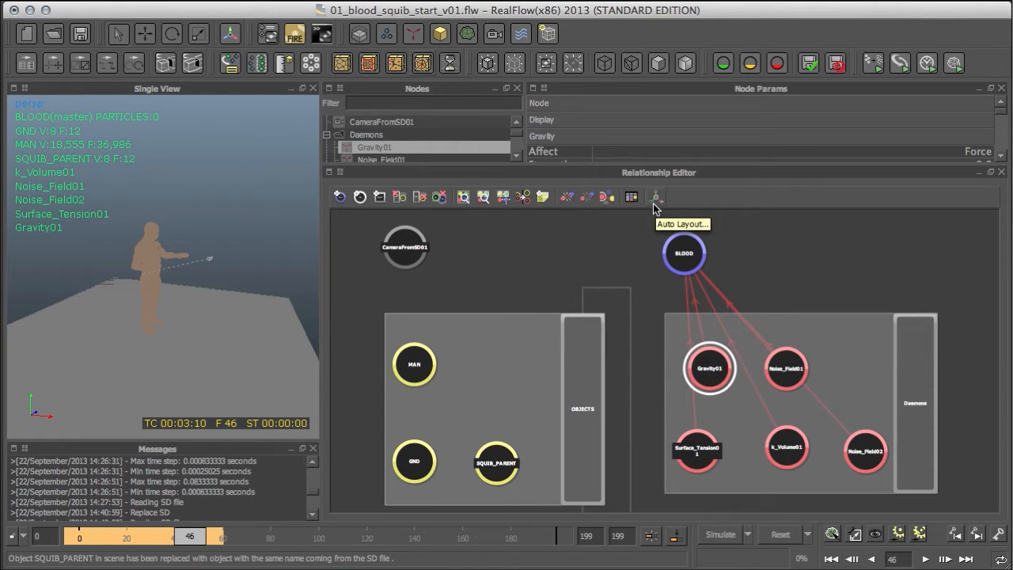
pyautogui.rightClick(831, 415)
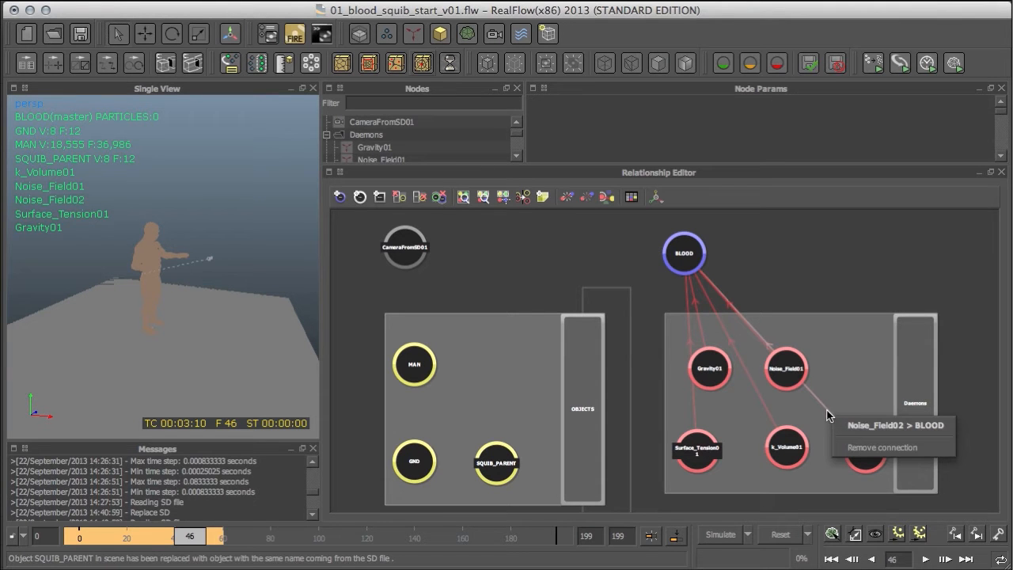
pyautogui.rightClick(855, 349)
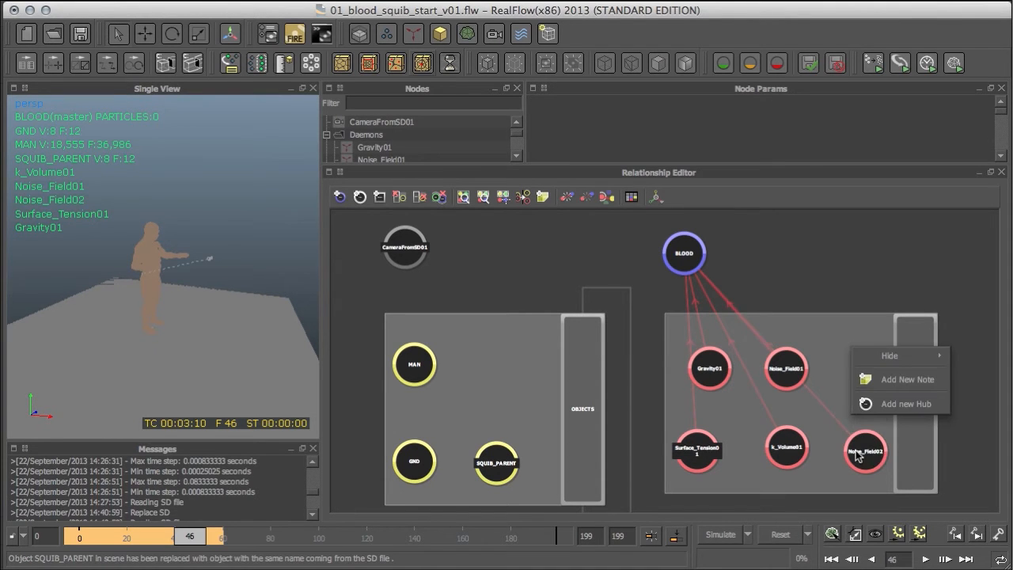
pyautogui.click(820, 257)
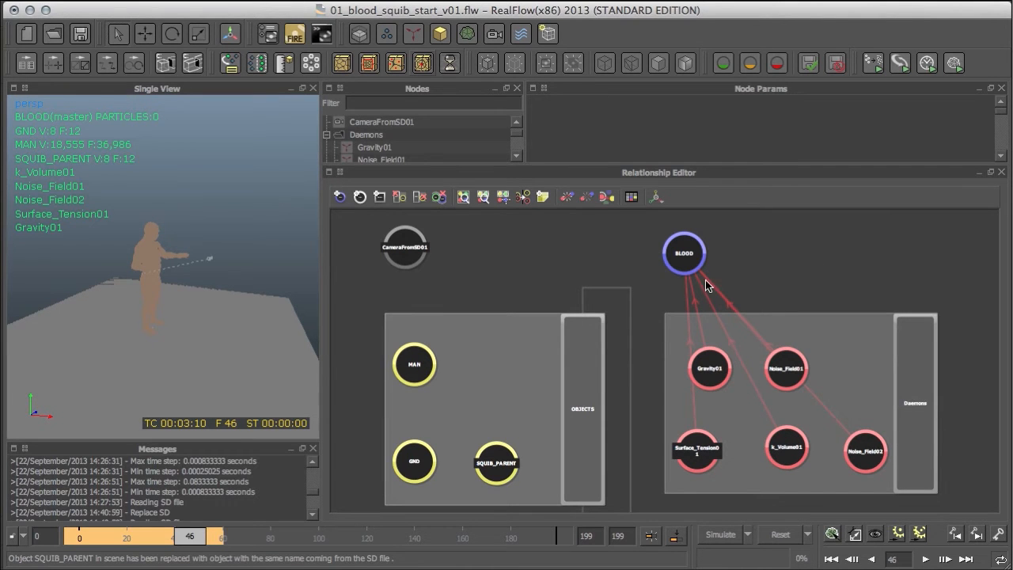
# Fine-tune the positions of the BLOOD node and the daemon nodes connected to it.
pyautogui.click(678, 258)
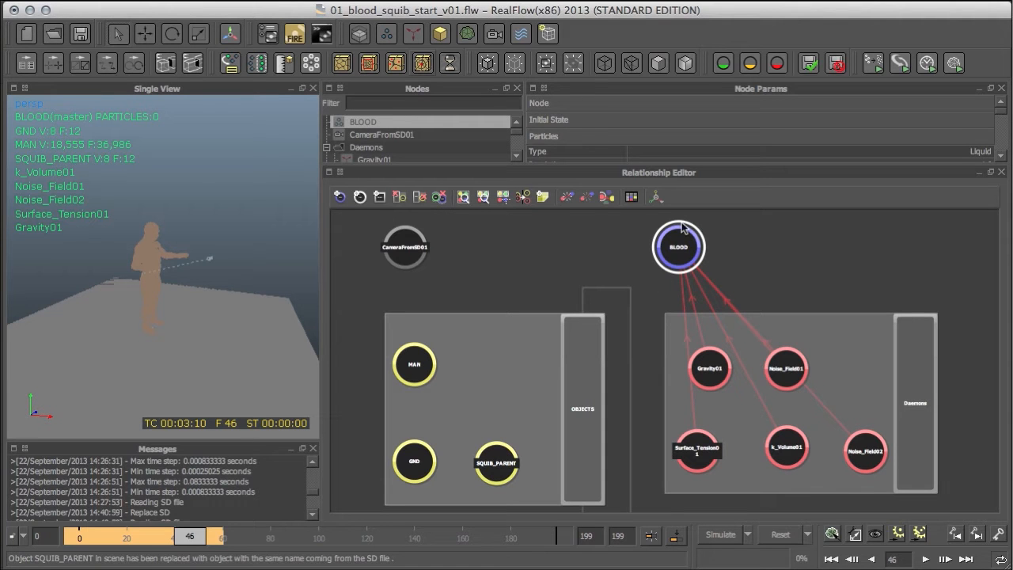
pyautogui.click(714, 372)
pyautogui.click(783, 380)
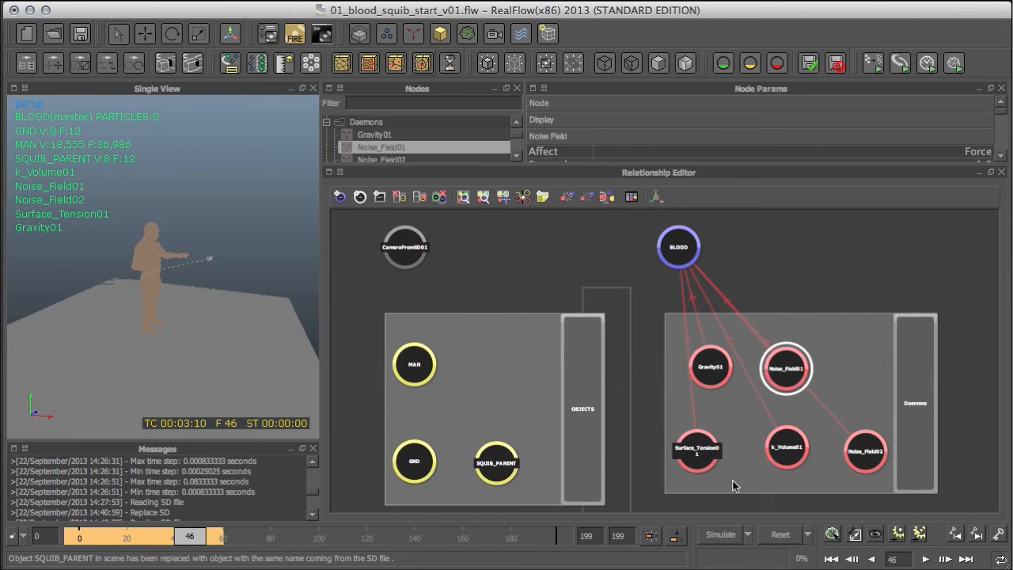
pyautogui.click(697, 459)
pyautogui.click(792, 451)
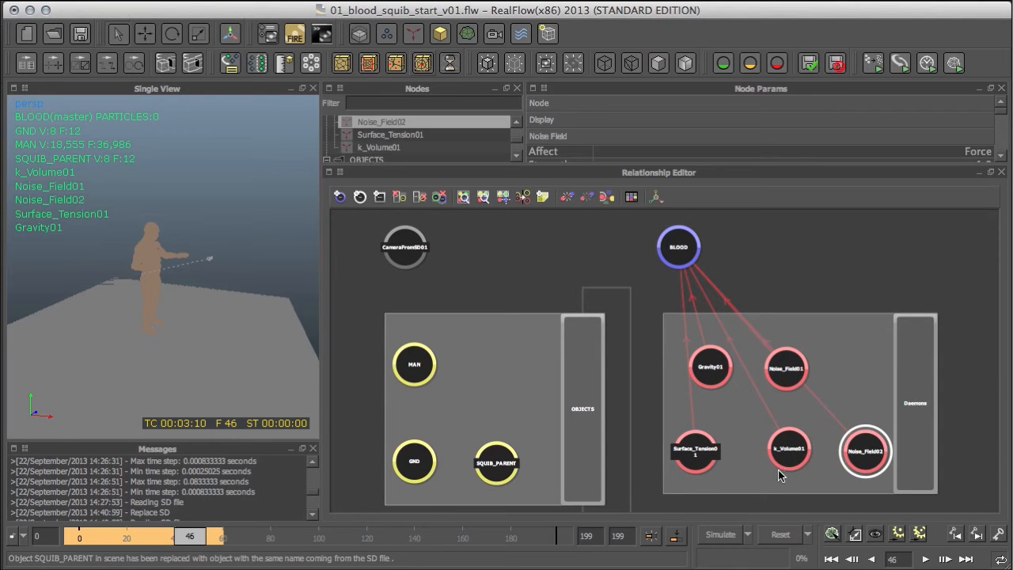
pyautogui.click(852, 464)
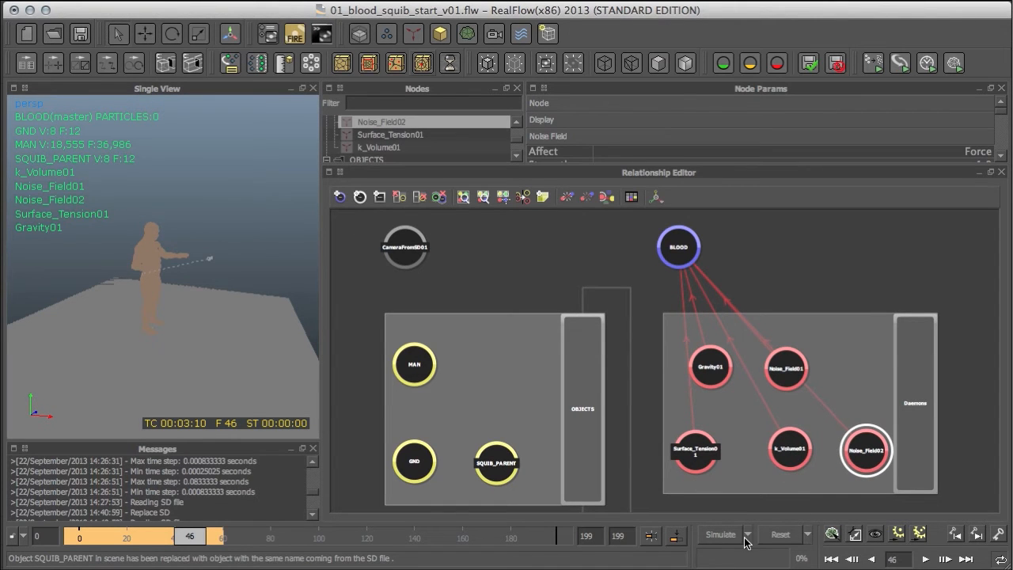
# Shrink the Relationship Editor until the whole node list shows, and deselect Noise_Field02.
pyautogui.scroll(3, 849, 333)
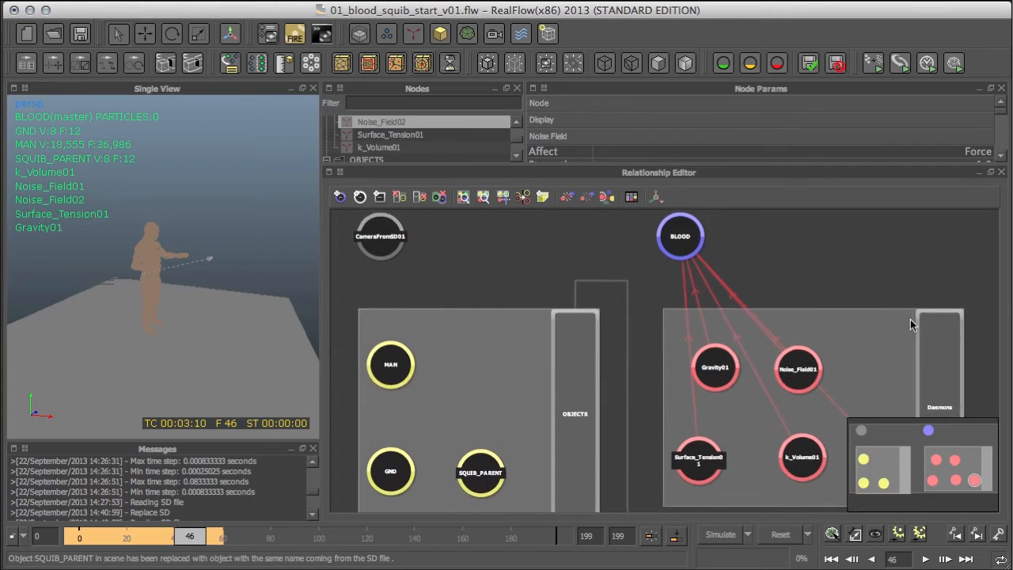
pyautogui.moveTo(841, 328); pyautogui.dragTo(728, 345, button='middle')
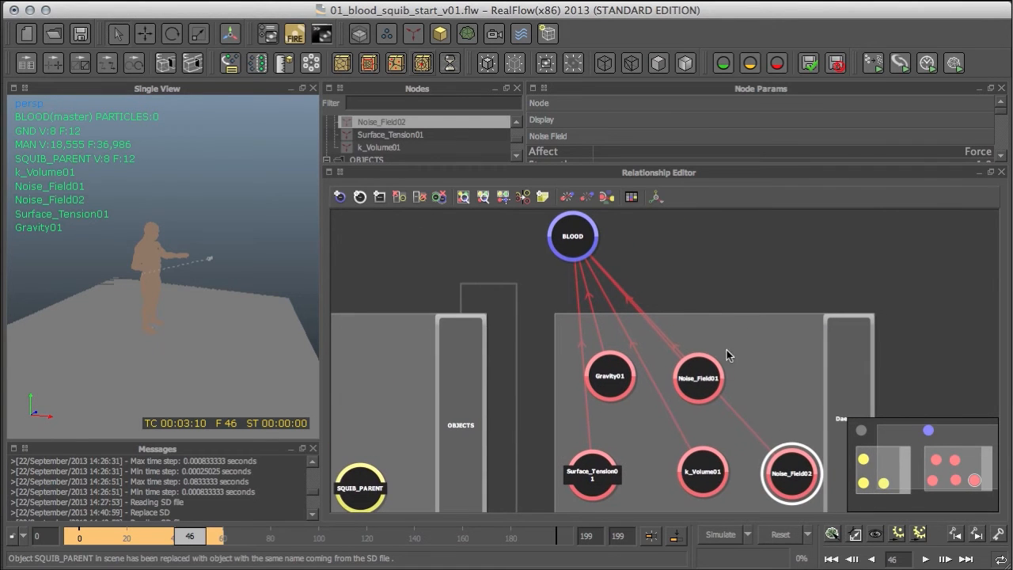
pyautogui.moveTo(645, 391); pyautogui.dragTo(830, 338, button='middle')
pyautogui.moveTo(661, 352); pyautogui.dragTo(659, 377, button='middle')
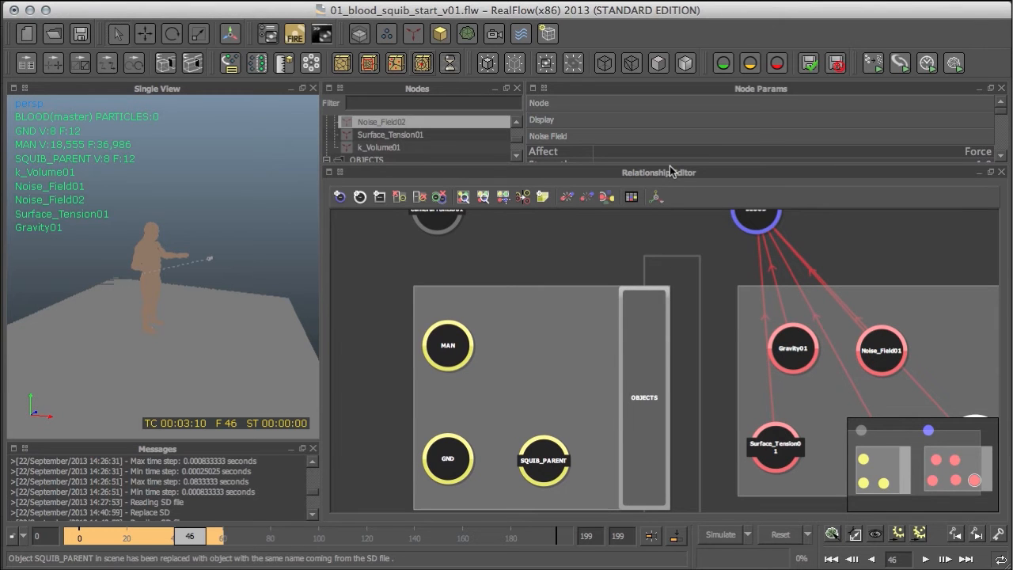
pyautogui.moveTo(669, 164); pyautogui.dragTo(628, 377)
pyautogui.click(410, 280)
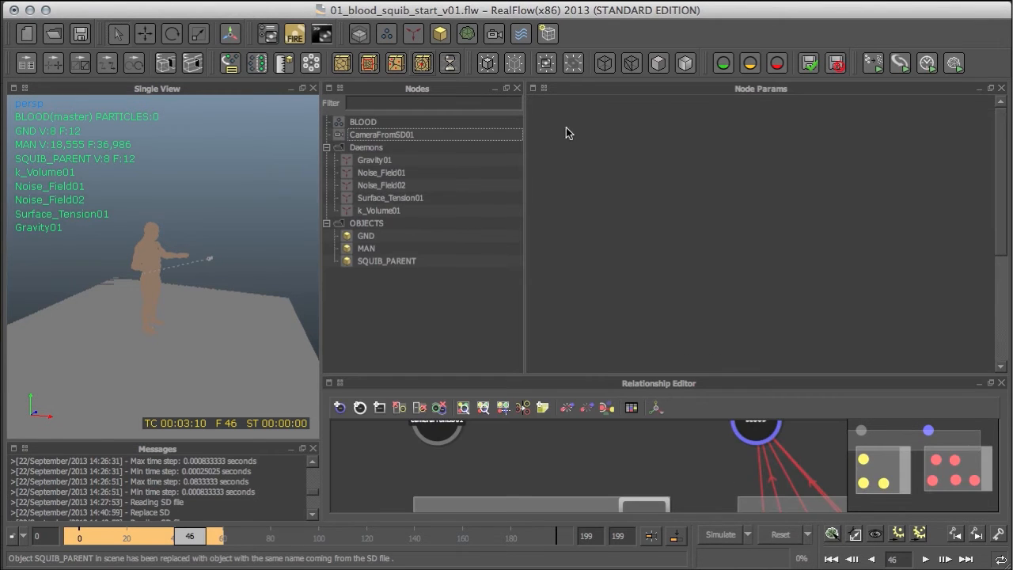
# Import the object file squib_v01.obj from the project's objects folder into the scene.
pyautogui.click(438, 39)
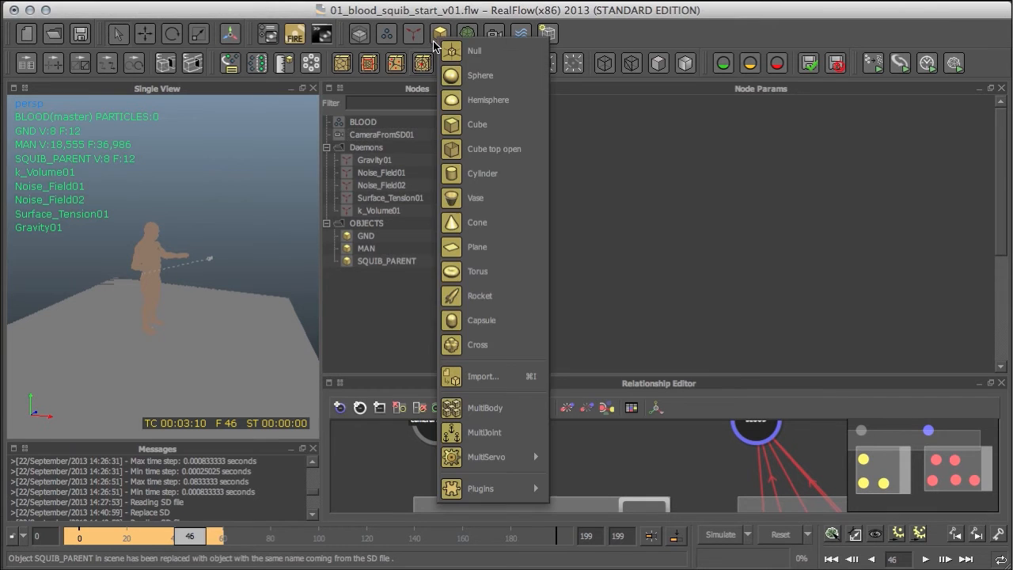
pyautogui.click(501, 382)
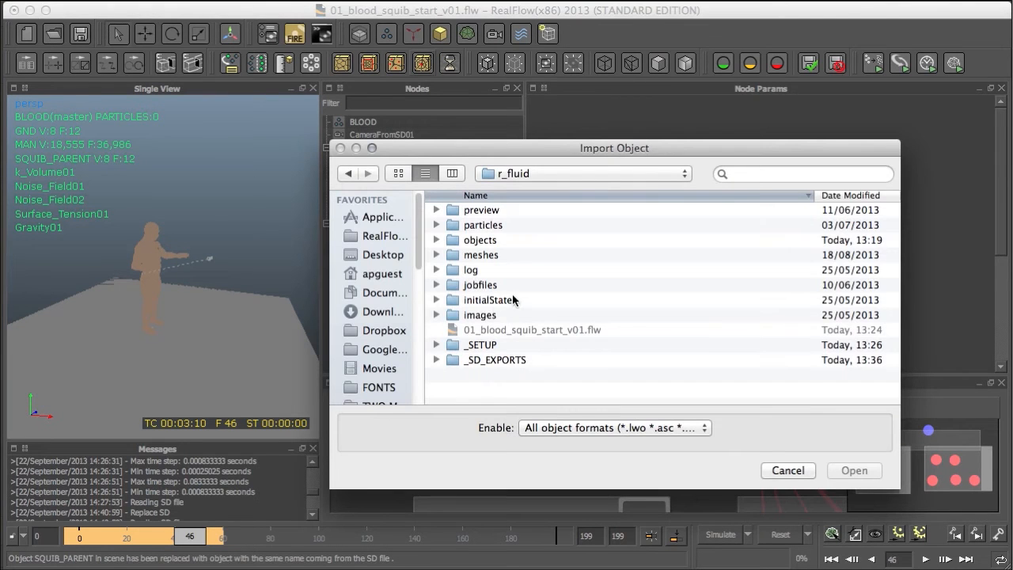
pyautogui.doubleClick(484, 239)
pyautogui.click(486, 210)
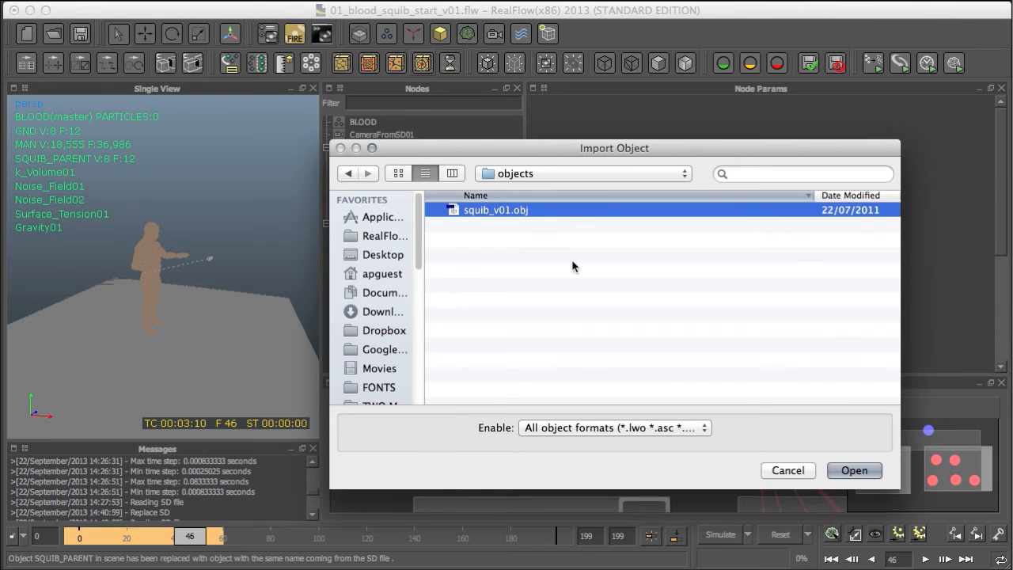
pyautogui.click(847, 471)
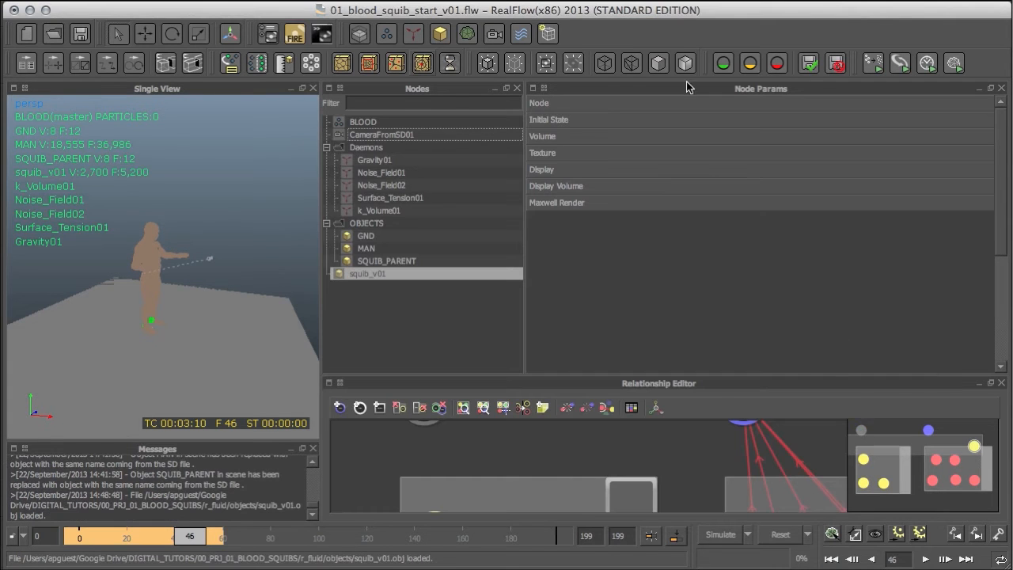
pyautogui.press('super+Tab')
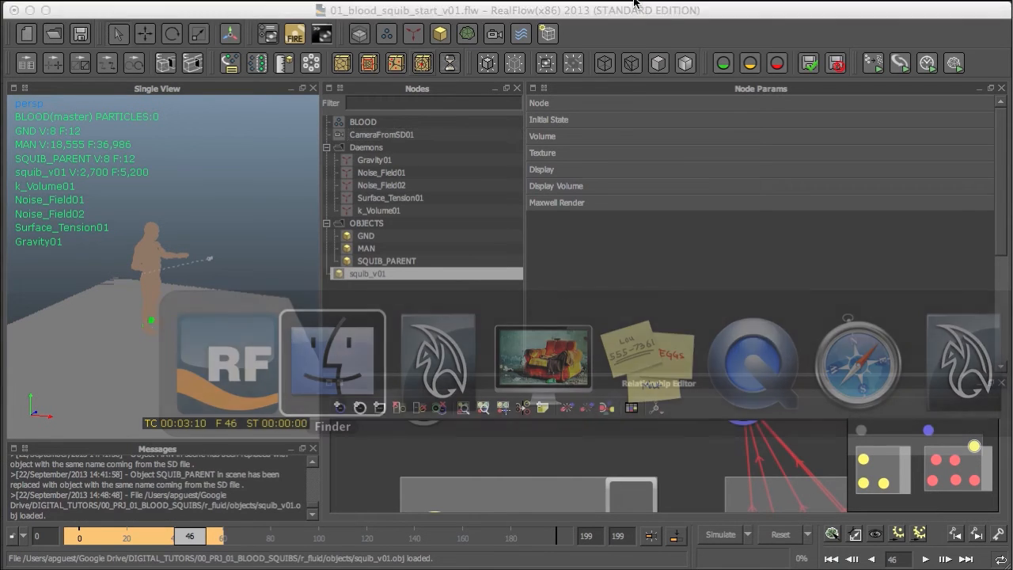
pyautogui.press('super+Tab')
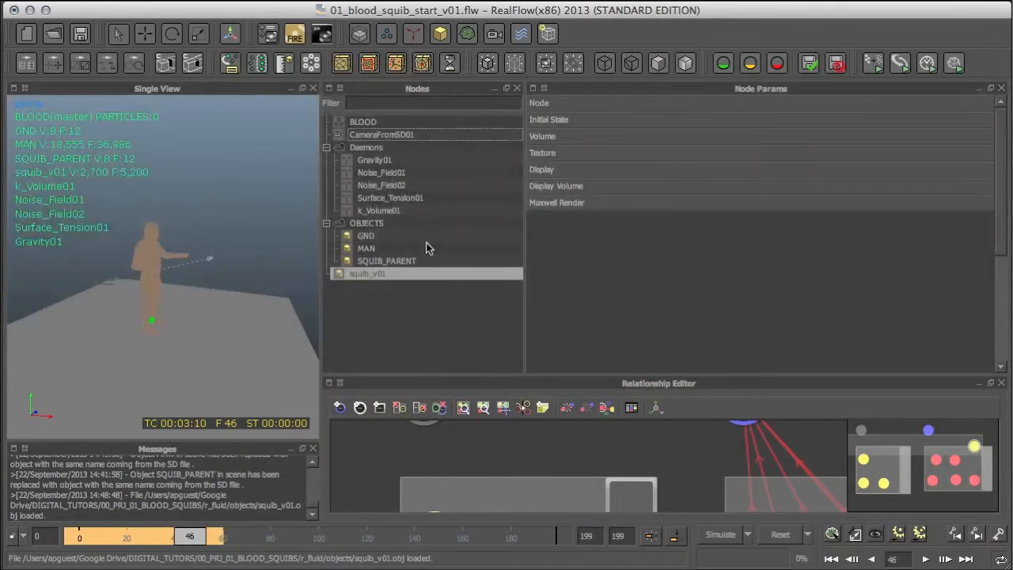
# Frame the imported squib_v01 object in the viewport and examine its curved tube and open end from several angles.
pyautogui.press('f')
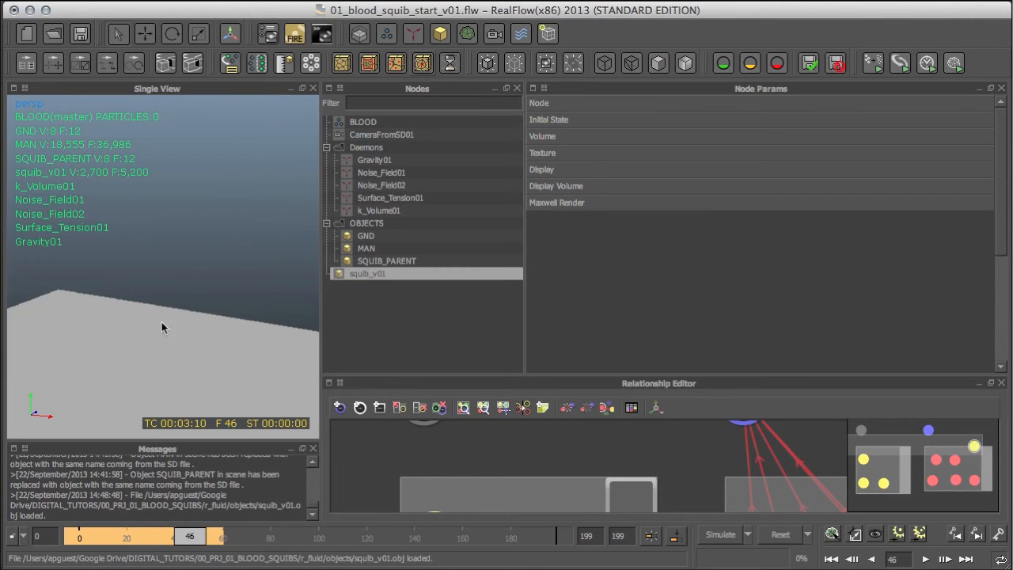
pyautogui.rightClick(182, 307)
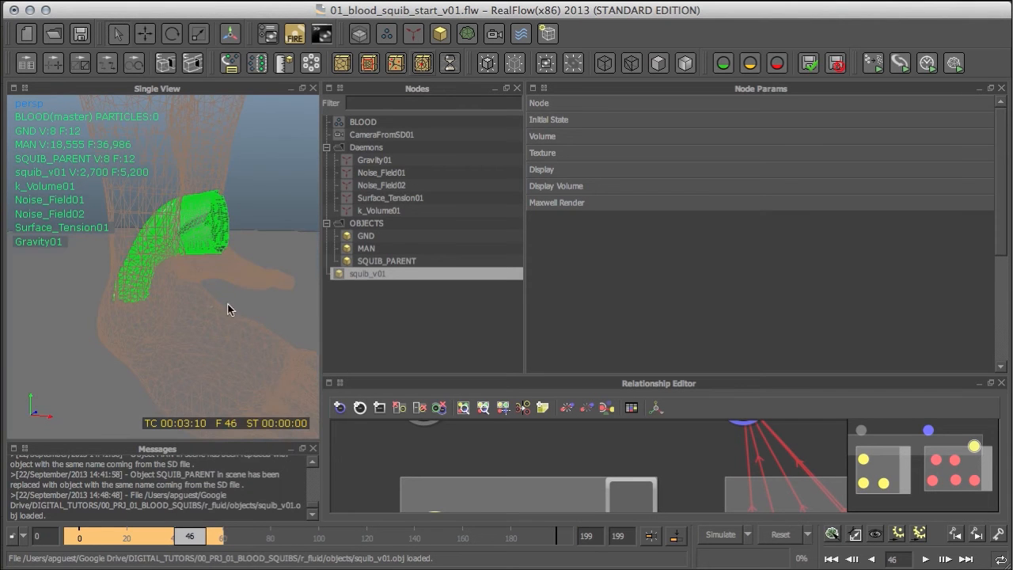
pyautogui.keyDown('alt'); pyautogui.moveTo(228, 304); pyautogui.dragTo(187, 302, button='right'); pyautogui.keyUp('alt')
pyautogui.keyDown('alt'); pyautogui.moveTo(187, 302); pyautogui.dragTo(184, 286); pyautogui.keyUp('alt')
pyautogui.keyDown('alt'); pyautogui.moveTo(184, 286); pyautogui.dragTo(106, 319, button='right'); pyautogui.keyUp('alt')
pyautogui.keyDown('alt'); pyautogui.moveTo(159, 307); pyautogui.dragTo(201, 295); pyautogui.keyUp('alt')
pyautogui.keyDown('alt'); pyautogui.moveTo(201, 296); pyautogui.dragTo(337, 295, button='right'); pyautogui.keyUp('alt')
pyautogui.keyDown('alt'); pyautogui.moveTo(147, 379); pyautogui.dragTo(131, 309); pyautogui.keyUp('alt')
pyautogui.keyDown('alt'); pyautogui.moveTo(131, 309); pyautogui.dragTo(158, 316, button='right'); pyautogui.keyUp('alt')
pyautogui.moveTo(158, 316)
pyautogui.keyDown('alt'); pyautogui.mouseDown()
pyautogui.moveTo(197, 298)
pyautogui.moveTo(111, 323)
pyautogui.moveTo(156, 317)
pyautogui.mouseUp(); pyautogui.keyUp('alt')
pyautogui.keyDown('alt'); pyautogui.moveTo(156, 317); pyautogui.dragTo(200, 178, button='right'); pyautogui.keyUp('alt')
pyautogui.keyDown('alt'); pyautogui.moveTo(200, 178); pyautogui.dragTo(118, 383); pyautogui.keyUp('alt')
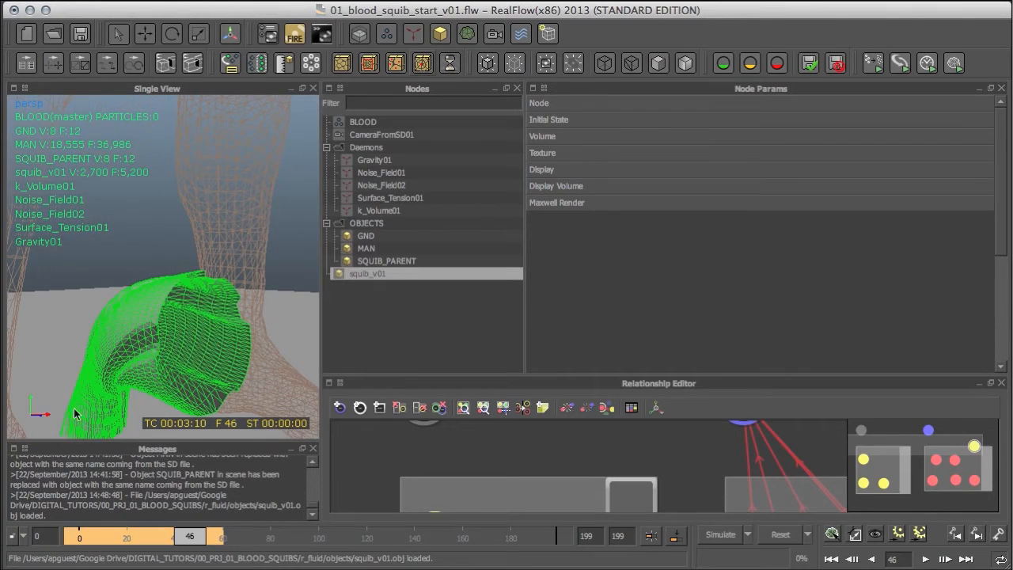
# Examine the placement and scale of squib_v01 relative to the man's feet, legs and full figure from several angles and distances.
pyautogui.keyDown('alt'); pyautogui.moveTo(159, 343); pyautogui.dragTo(167, 311); pyautogui.keyUp('alt')
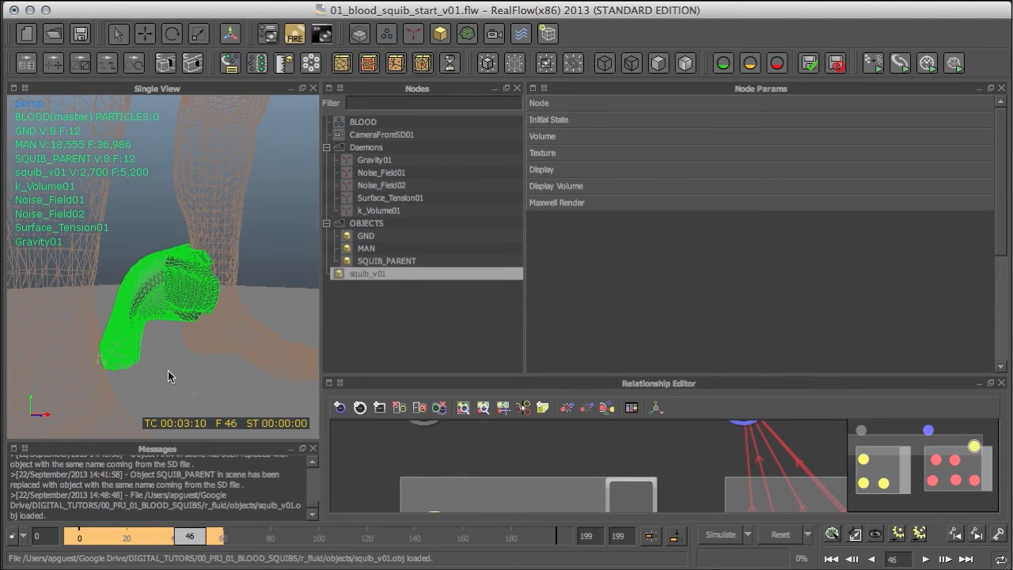
pyautogui.keyDown('alt'); pyautogui.moveTo(181, 353); pyautogui.dragTo(169, 289); pyautogui.keyUp('alt')
pyautogui.moveTo(233, 326)
pyautogui.keyDown('alt'); pyautogui.mouseDown()
pyautogui.moveTo(166, 366)
pyautogui.moveTo(138, 367)
pyautogui.moveTo(159, 345)
pyautogui.moveTo(145, 343)
pyautogui.moveTo(157, 324)
pyautogui.moveTo(144, 358)
pyautogui.moveTo(223, 319)
pyautogui.mouseUp(); pyautogui.keyUp('alt')
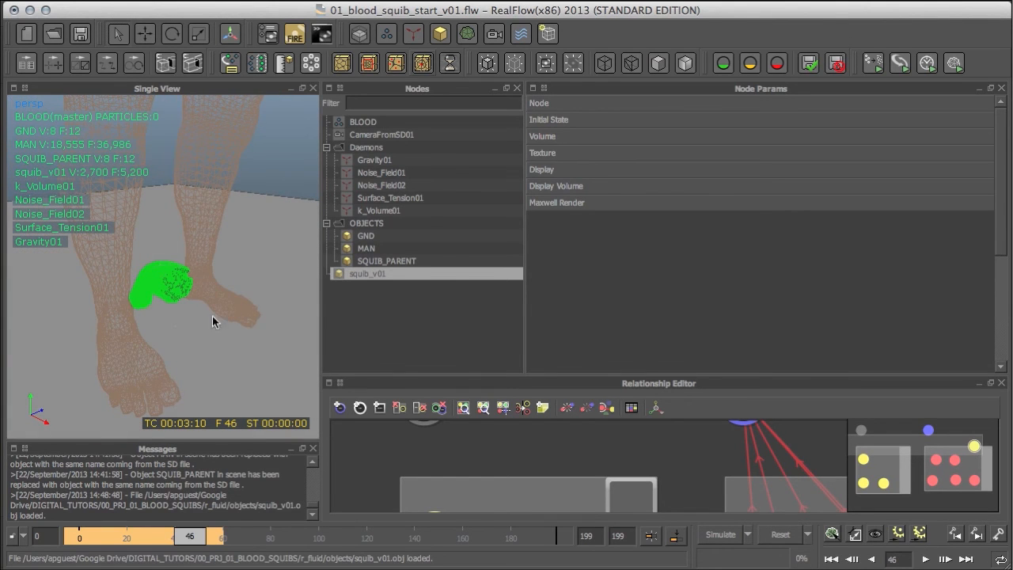
pyautogui.click(447, 0)
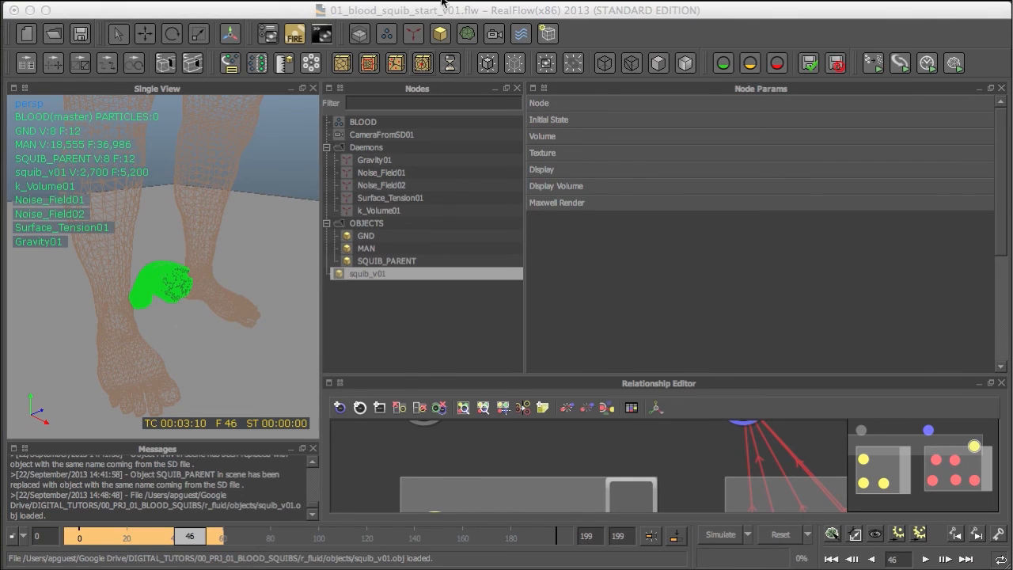
pyautogui.press('super+Tab')
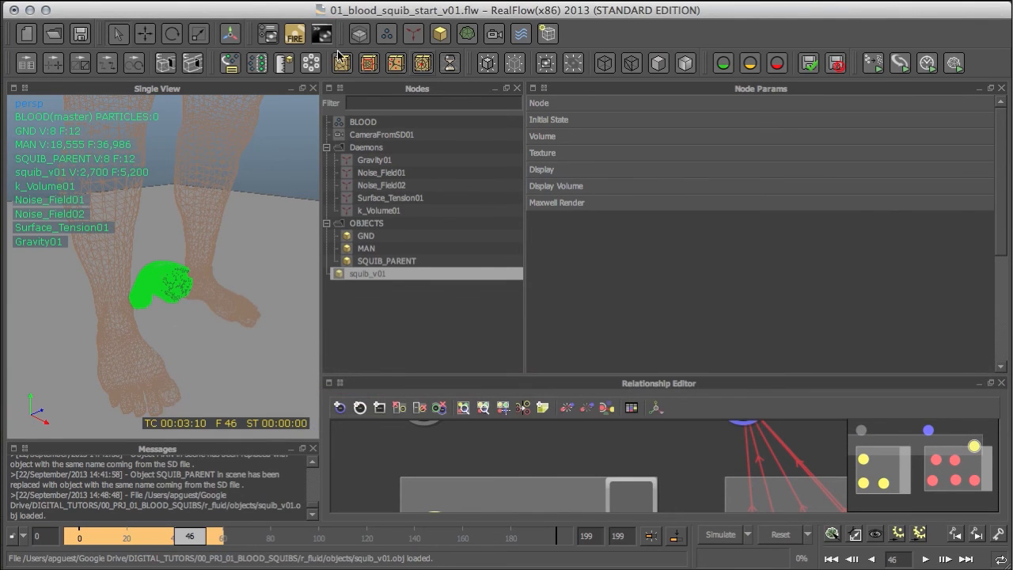
pyautogui.keyDown('alt'); pyautogui.moveTo(185, 322); pyautogui.dragTo(218, 337, button='right'); pyautogui.keyUp('alt')
pyautogui.keyDown('alt'); pyautogui.moveTo(205, 356); pyautogui.dragTo(149, 303); pyautogui.keyUp('alt')
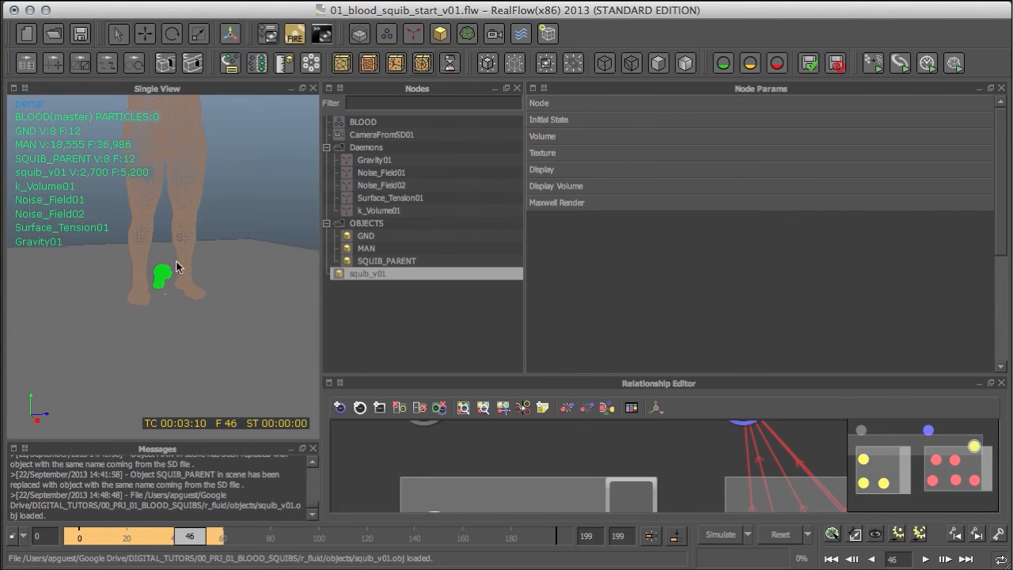
pyautogui.moveTo(203, 328)
pyautogui.keyDown('alt'); pyautogui.mouseDown()
pyautogui.moveTo(182, 349)
pyautogui.moveTo(180, 329)
pyautogui.moveTo(218, 346)
pyautogui.moveTo(229, 280)
pyautogui.moveTo(233, 328)
pyautogui.mouseUp(); pyautogui.keyUp('alt')
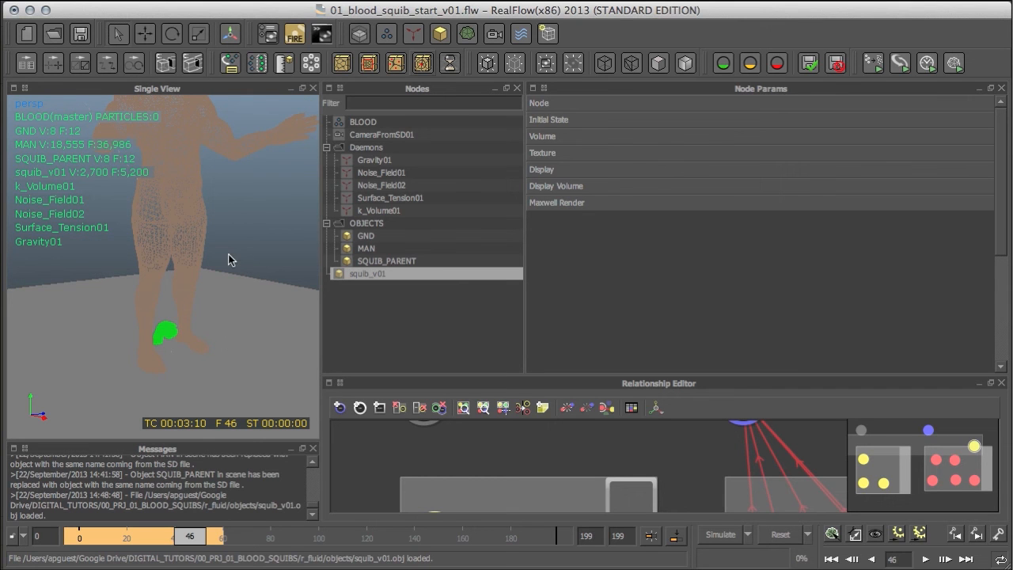